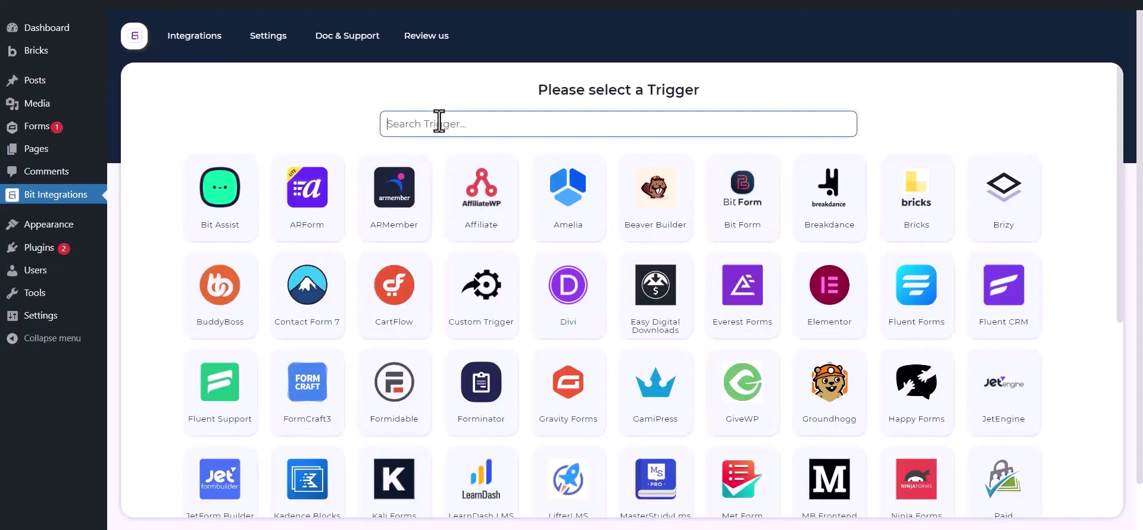
# Search the triggers for 'gravity forms' and select Gravity Forms.
pyautogui.write('g')
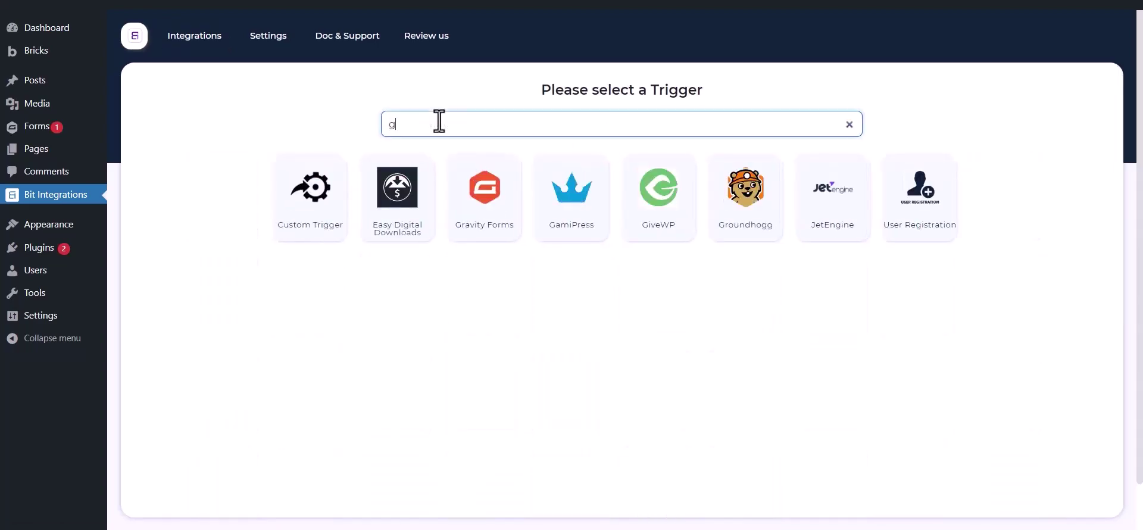
pyautogui.write('ravity forms')
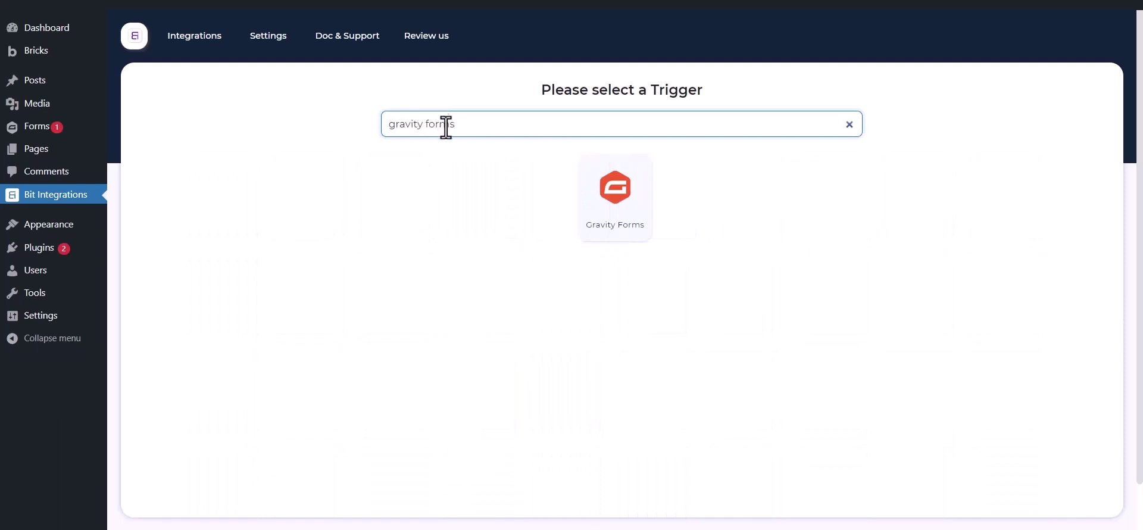
pyautogui.click(595, 207)
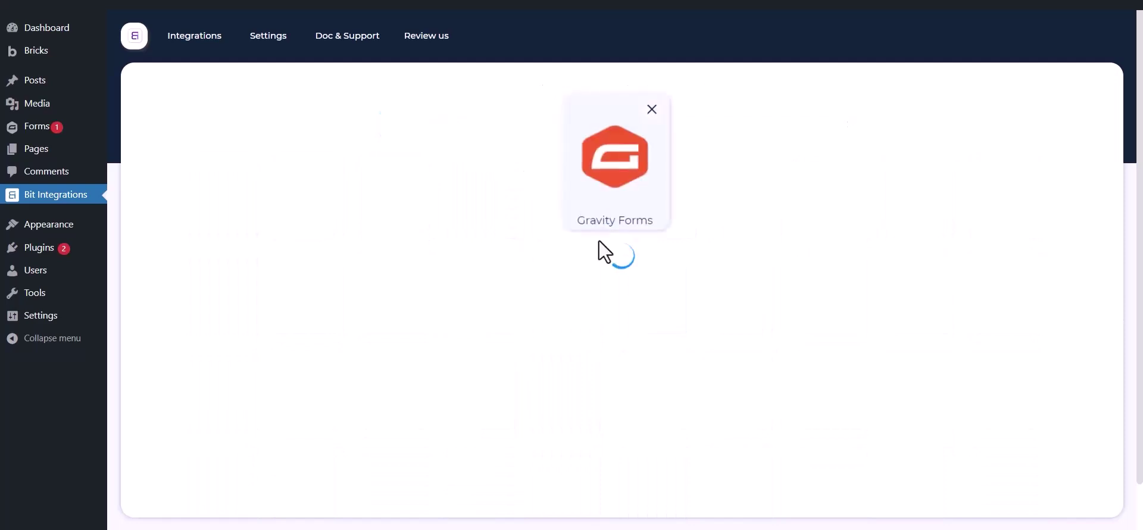
# Select the Contact Us form as the trigger form and continue.
pyautogui.click(623, 296)
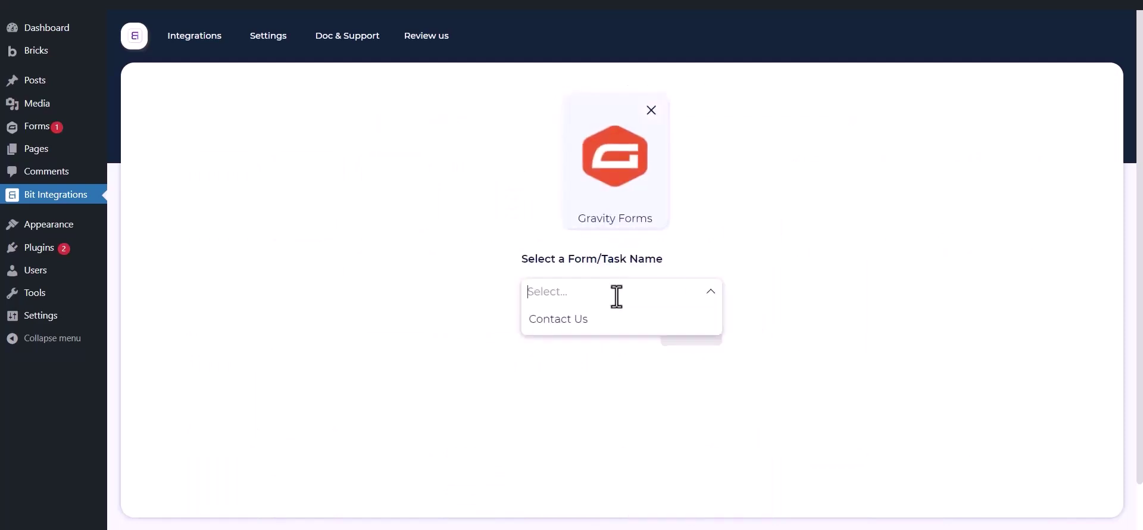
pyautogui.click(595, 322)
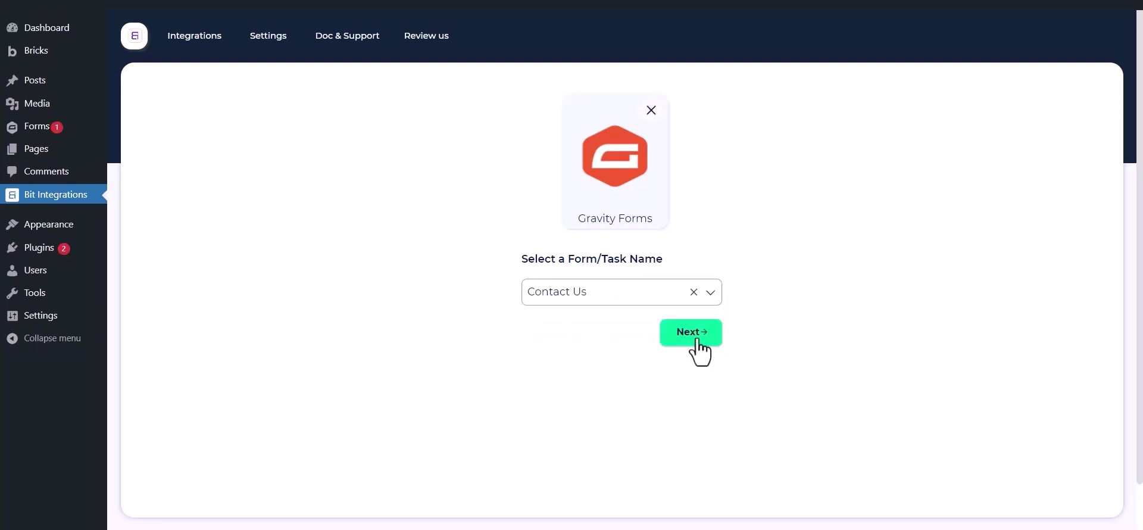
pyautogui.click(696, 338)
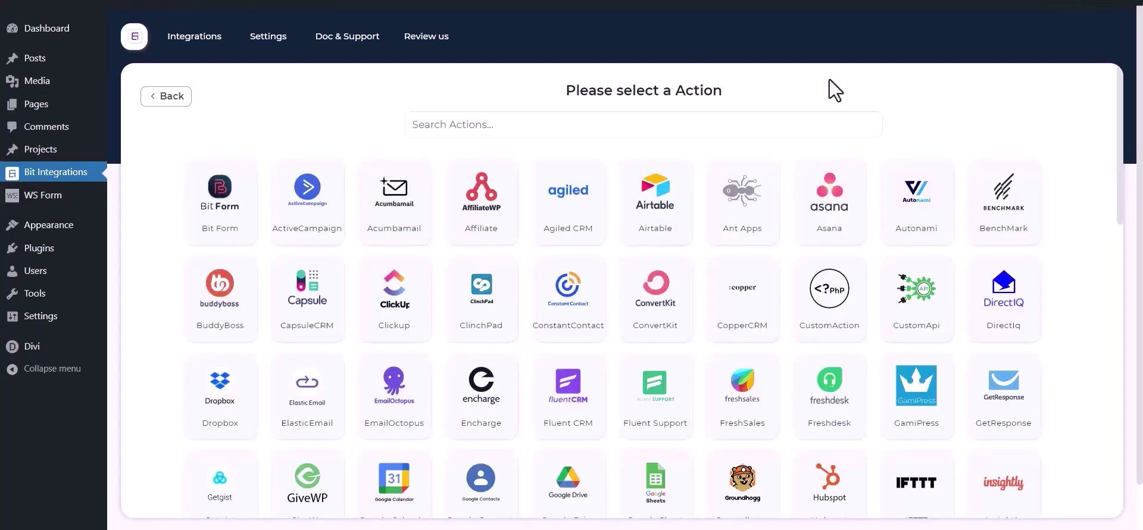
# Search the actions for 'mail chimp' and choose Mail Chimp as the action.
pyautogui.click(740, 122)
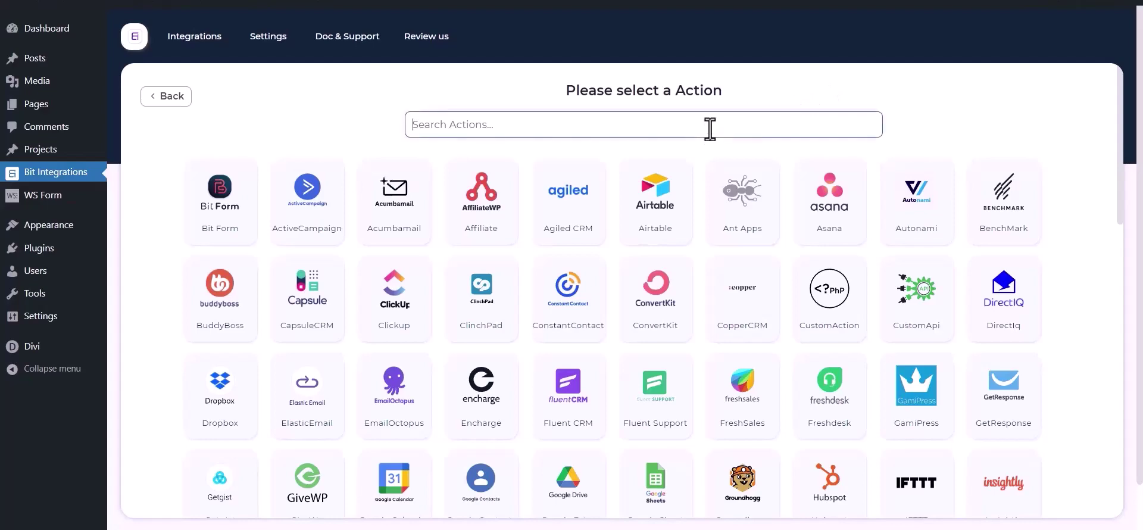
pyautogui.write('mail ')
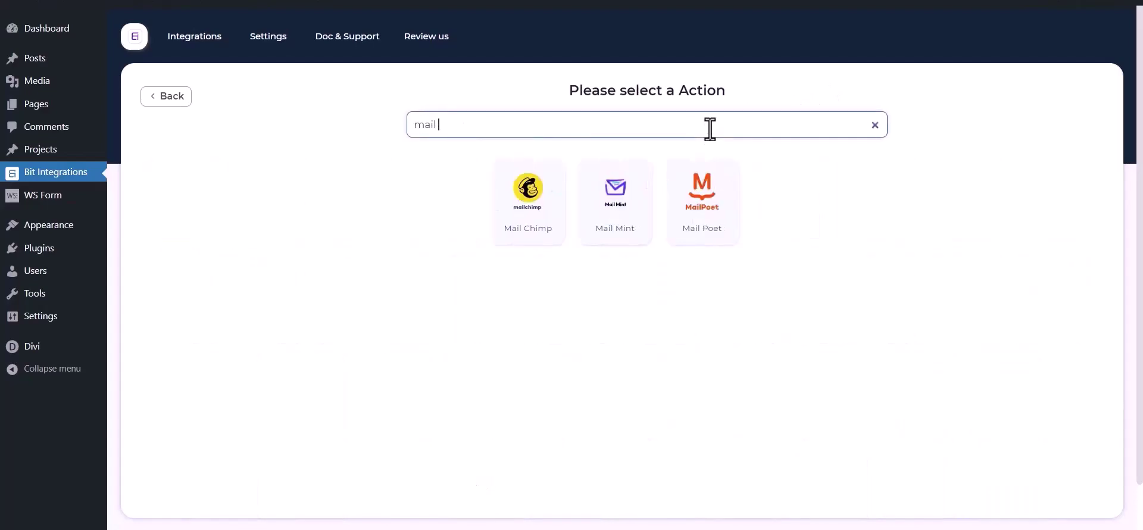
pyautogui.write('chimp')
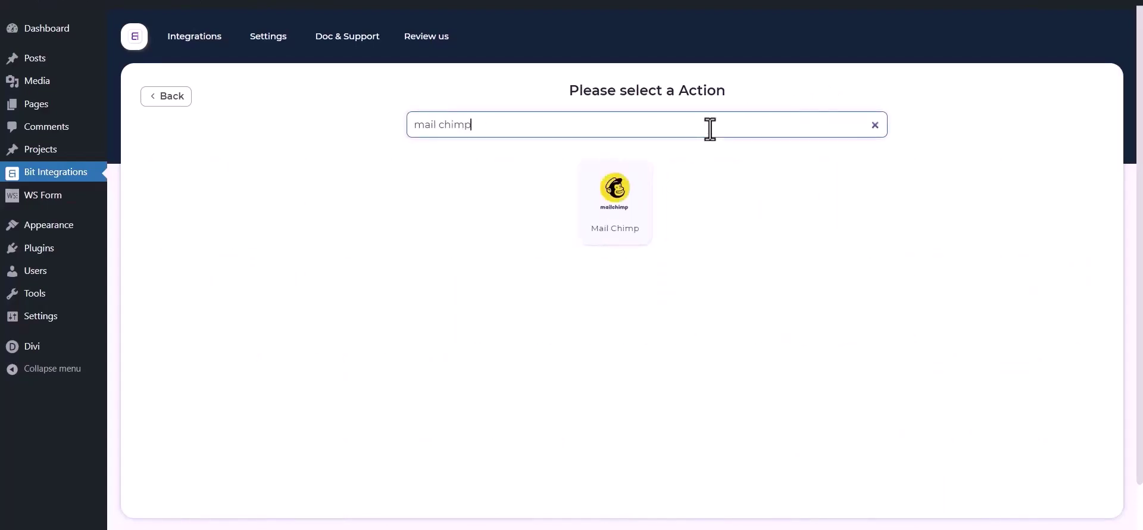
pyautogui.click(648, 206)
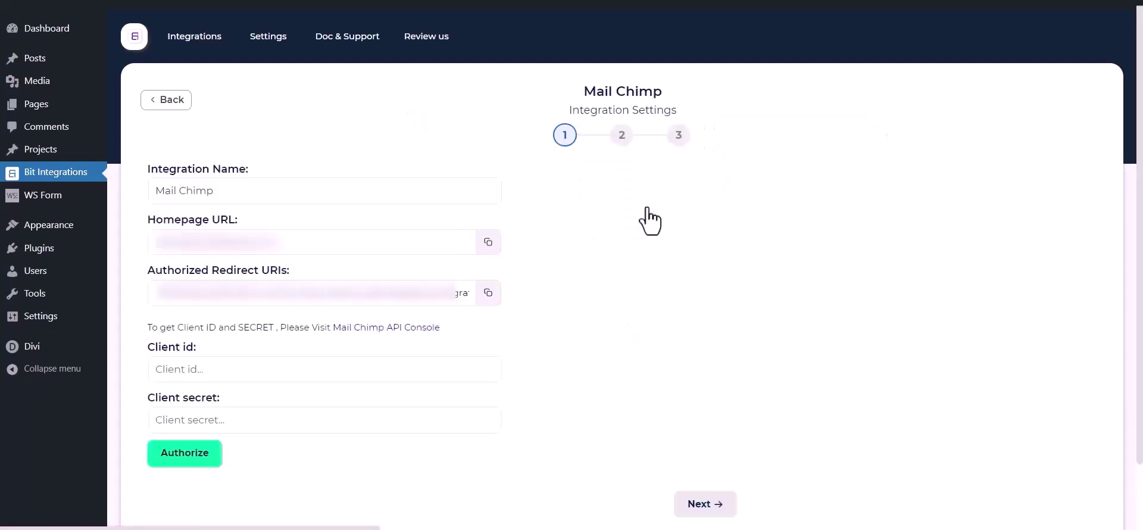
# Go from the Mail Chimp settings to Mailchimp's API console and start registering an app.
pyautogui.moveTo(253, 189); pyautogui.dragTo(156, 191)
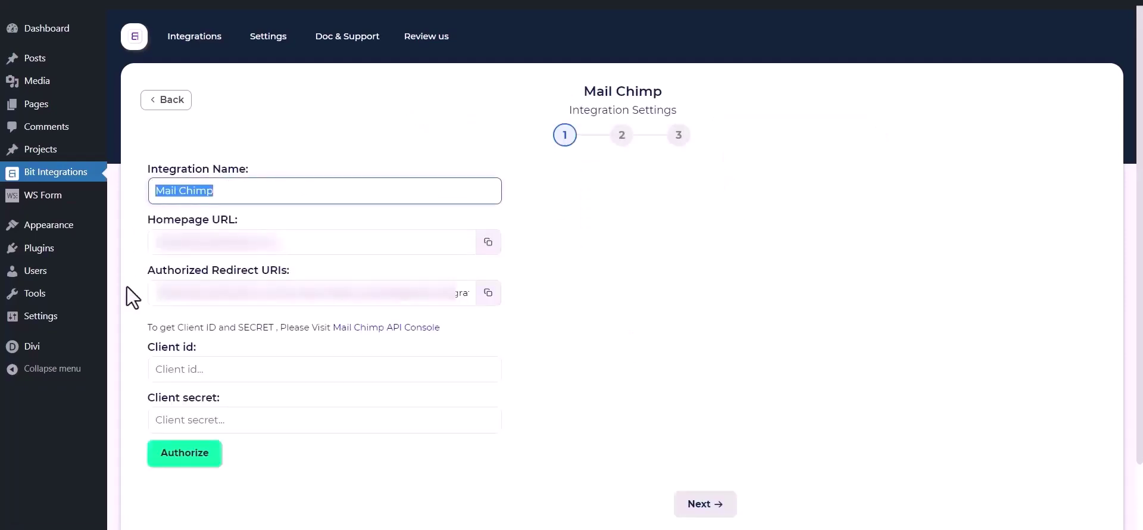
pyautogui.moveTo(147, 351); pyautogui.dragTo(198, 346)
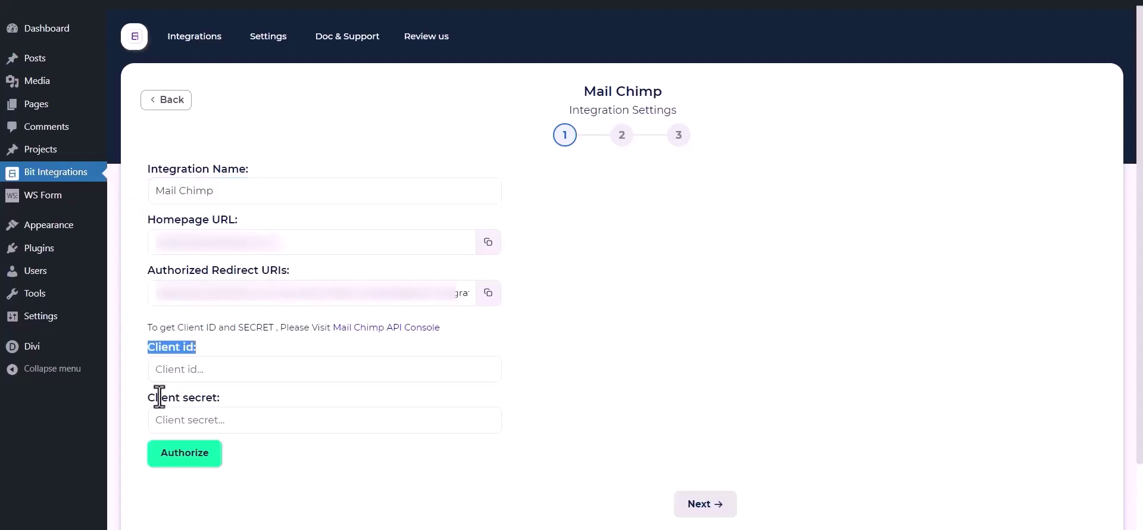
pyautogui.moveTo(148, 402); pyautogui.dragTo(219, 396)
pyautogui.click(241, 339)
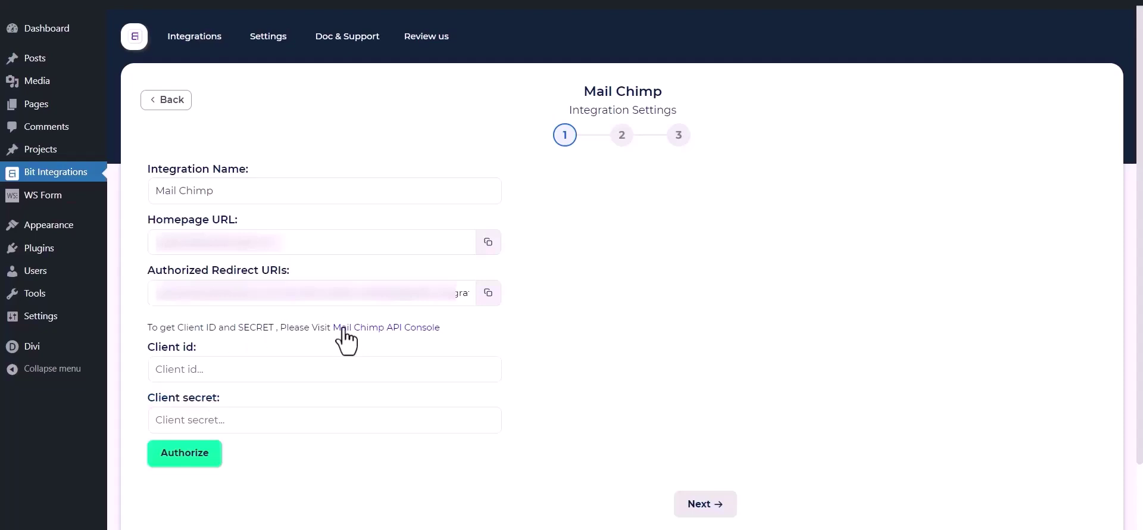
pyautogui.click(400, 341)
pyautogui.click(250, 390)
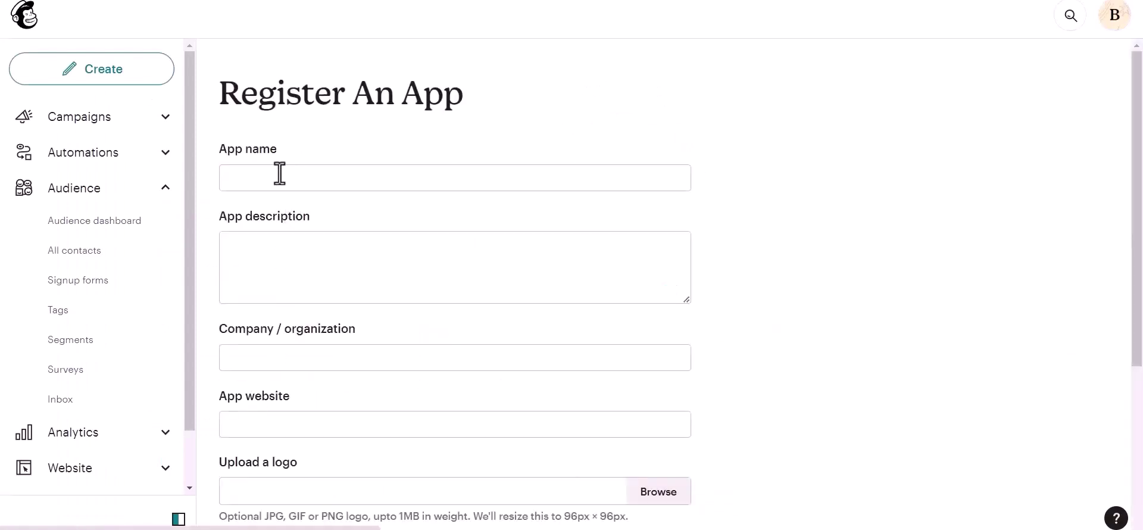
# Enter App name 'Bit Integrations', description 'test' and company 'Bit Apps' in the Mailchimp app form.
pyautogui.click(280, 174)
pyautogui.write('B')
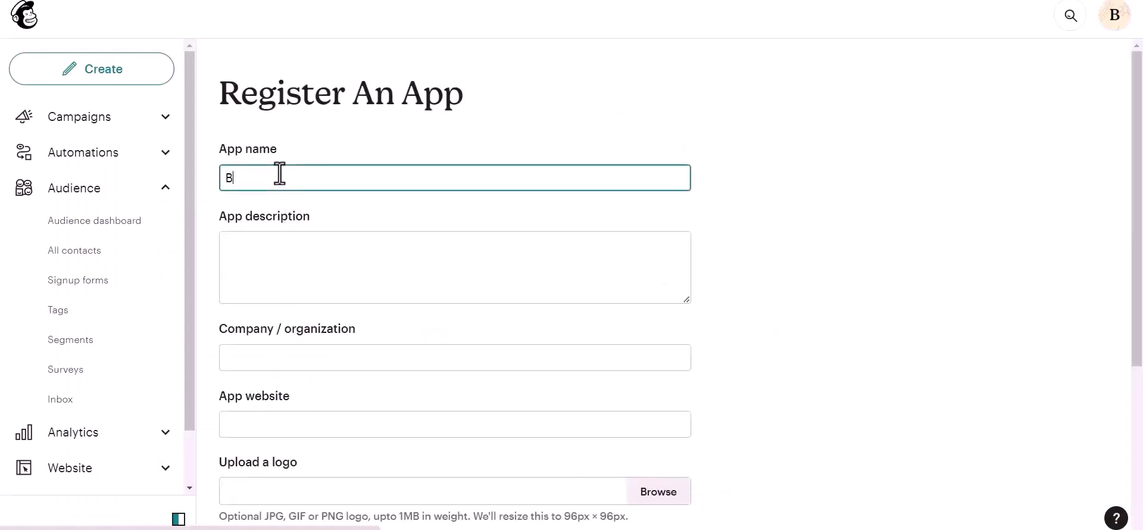
pyautogui.write('it Integrations')
pyautogui.click(257, 265)
pyautogui.write('test')
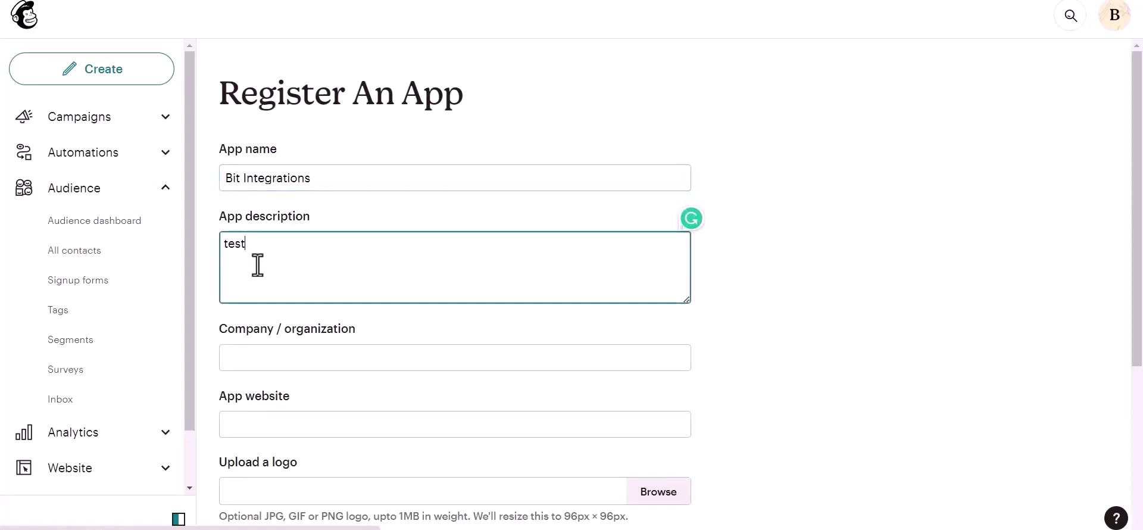
pyautogui.click(273, 364)
pyautogui.write('Bit Apps')
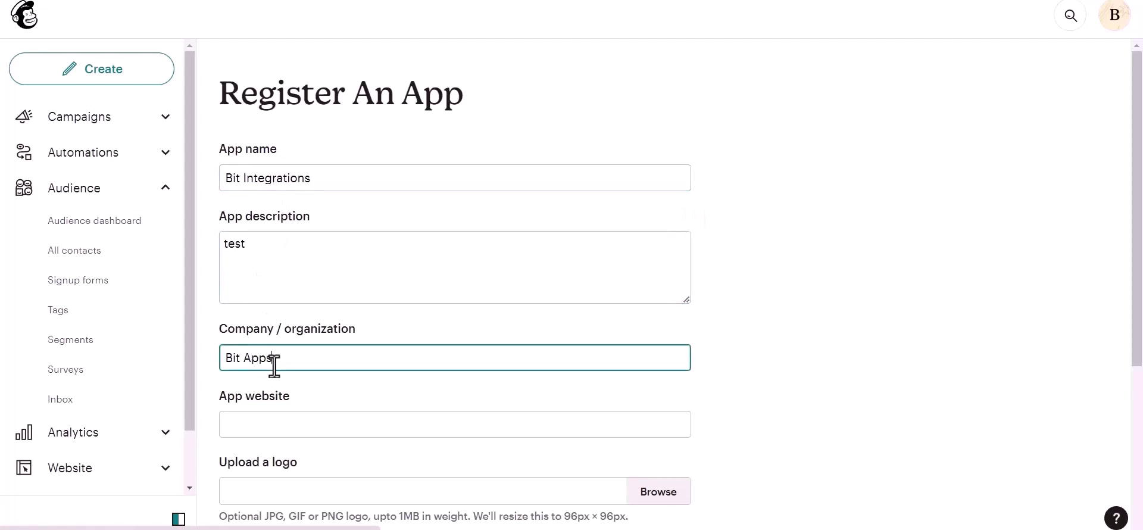
pyautogui.scroll(-1, 279, 364)
pyautogui.click(293, 356)
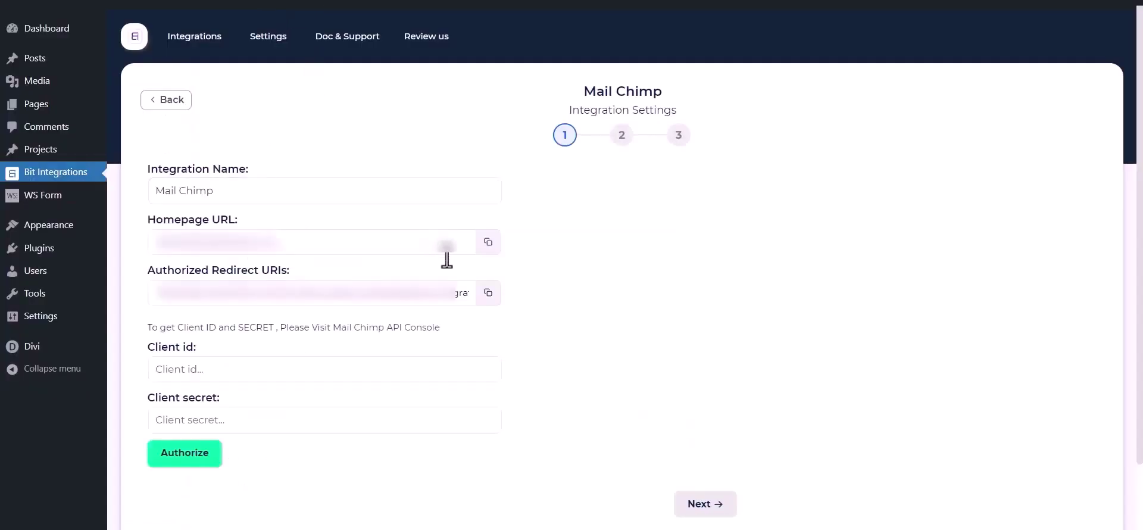
# Paste the site's homepage URL and authorized redirect URI into the app form and create the app.
pyautogui.click(488, 241)
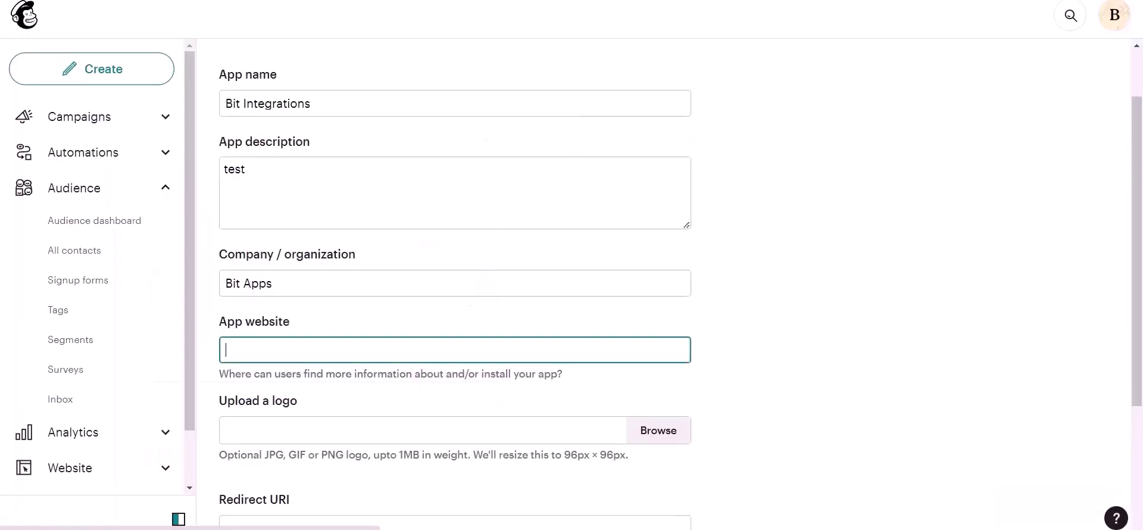
pyautogui.hotkey('ctrl', 'v')
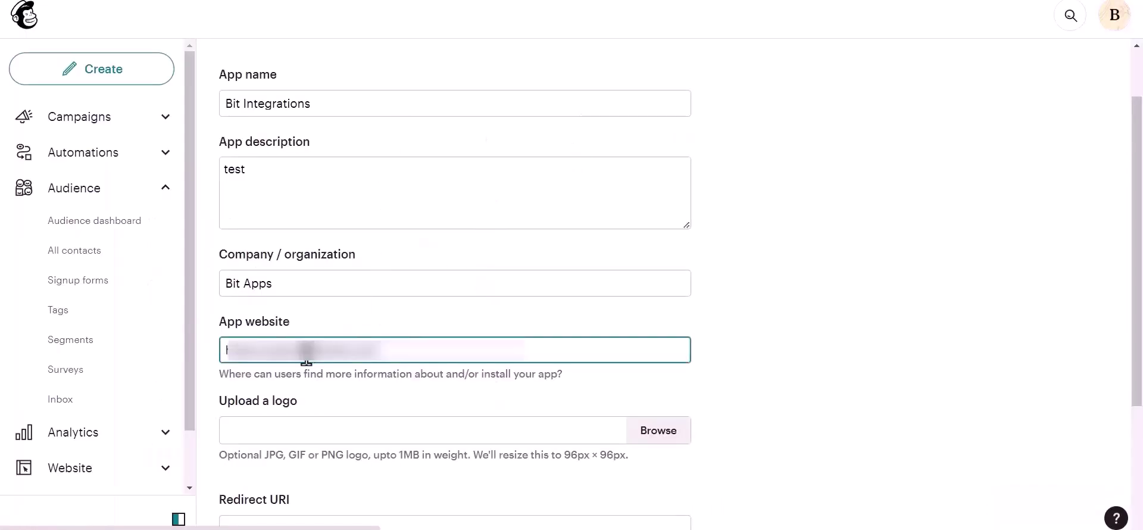
pyautogui.scroll(-3, 307, 357)
pyautogui.click(289, 380)
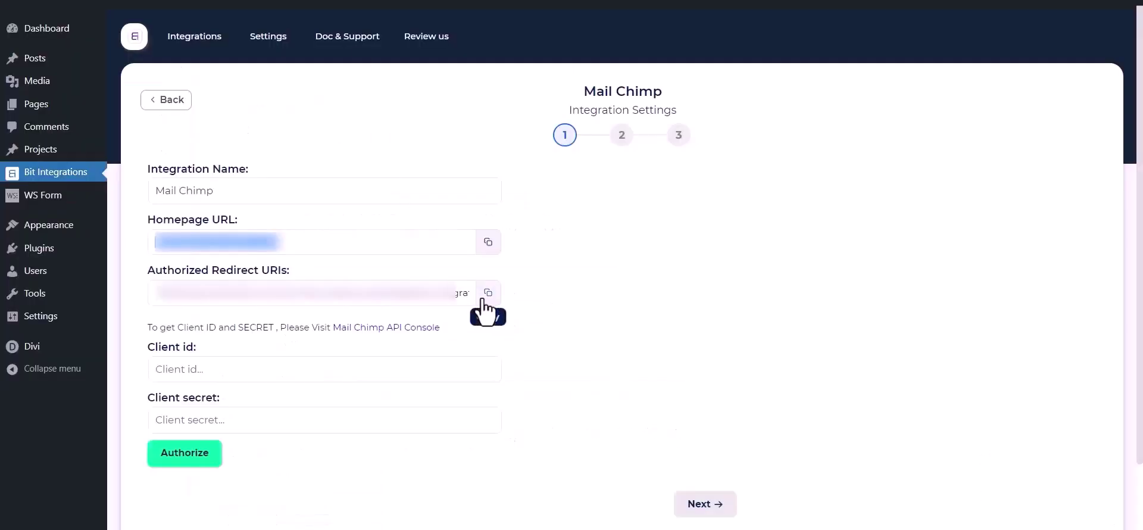
pyautogui.click(488, 293)
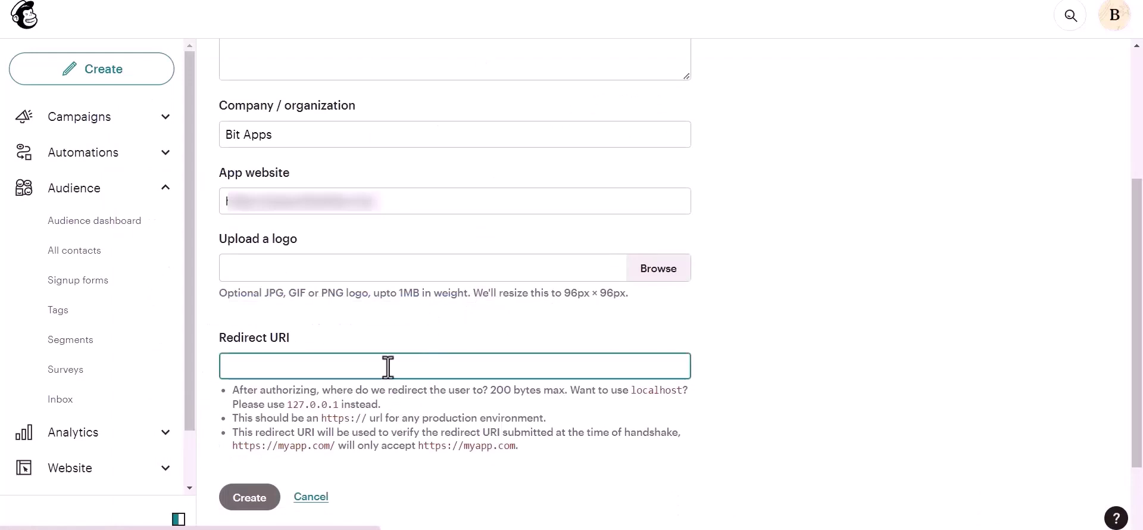
pyautogui.hotkey('ctrl', 'v')
pyautogui.scroll(-2, 703, 321)
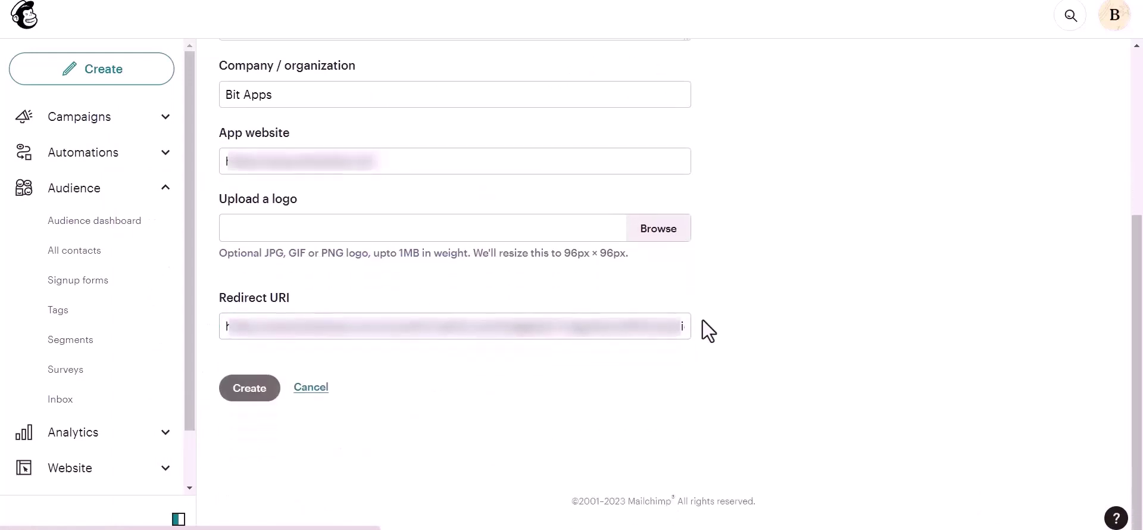
pyautogui.click(251, 390)
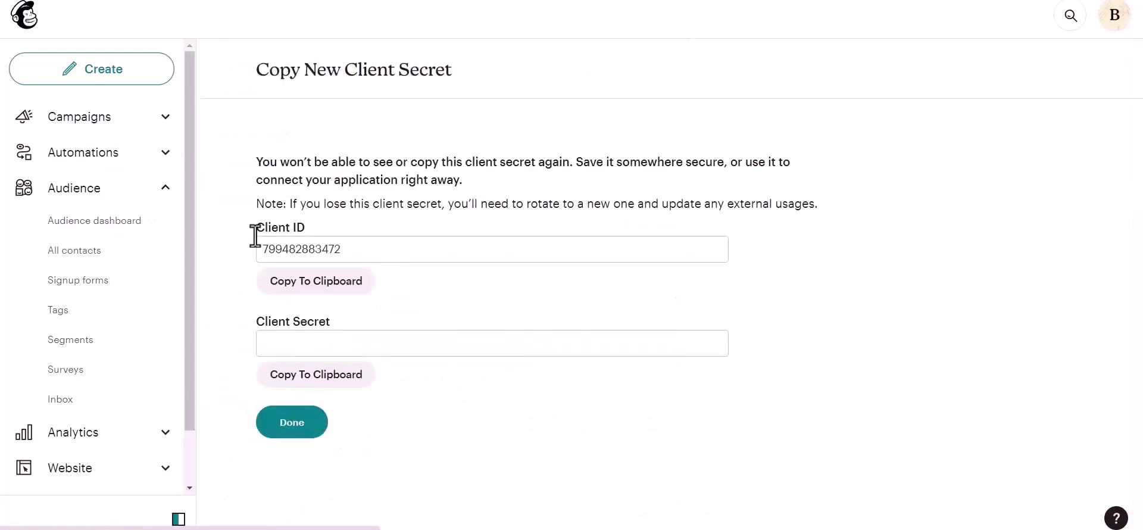
# Put the new app's client ID in Bit Integrations' Client id field and copy the client secret.
pyautogui.moveTo(256, 228); pyautogui.dragTo(320, 227)
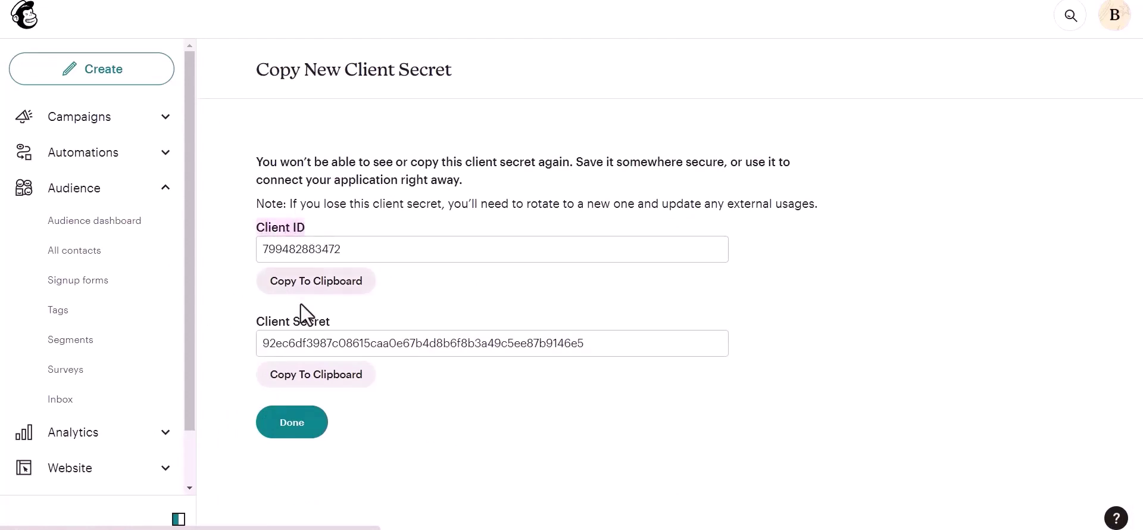
pyautogui.moveTo(248, 316); pyautogui.dragTo(315, 316)
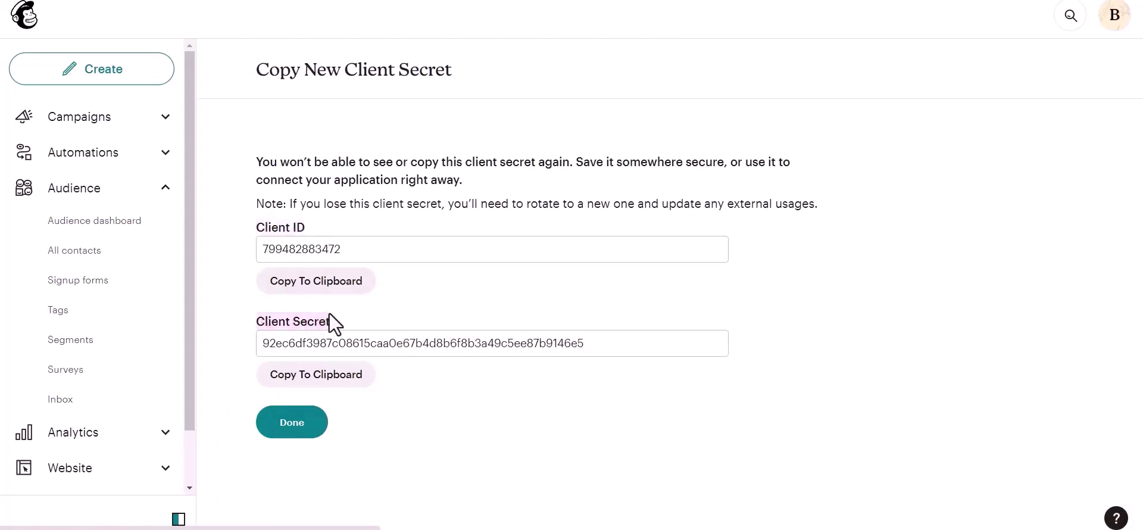
pyautogui.click(369, 308)
pyautogui.click(347, 291)
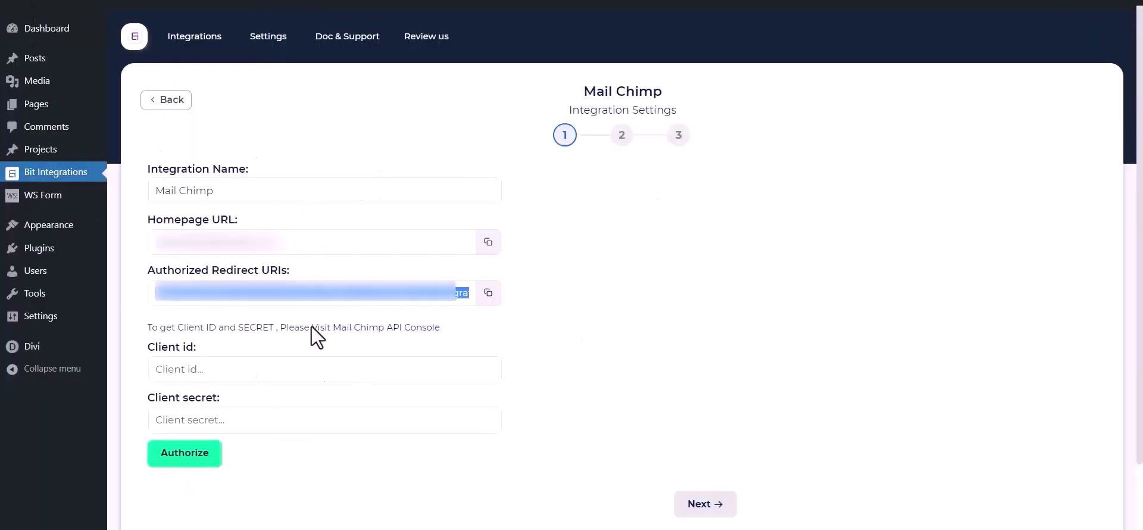
pyautogui.click(304, 375)
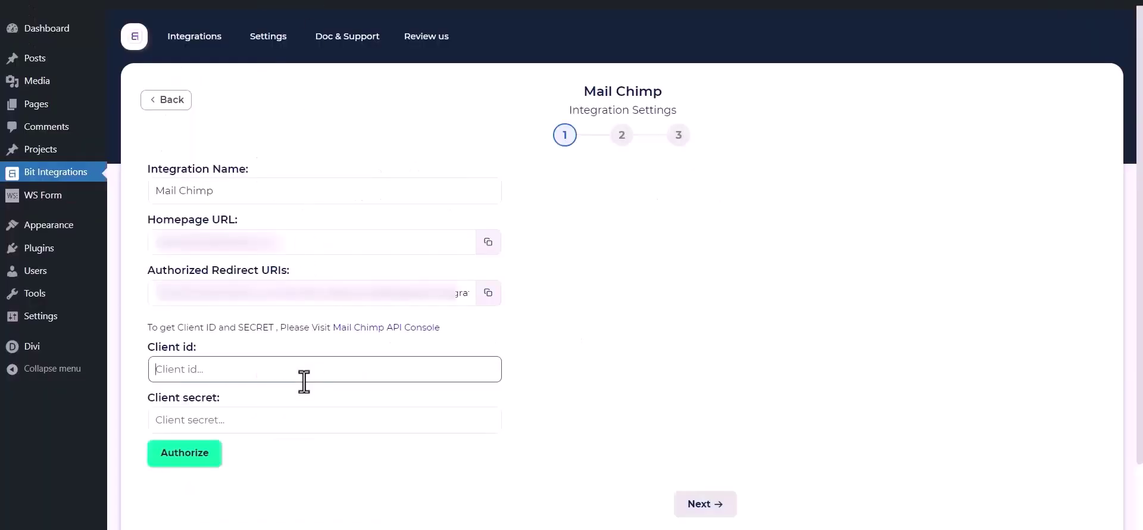
pyautogui.hotkey('ctrl', 'v')
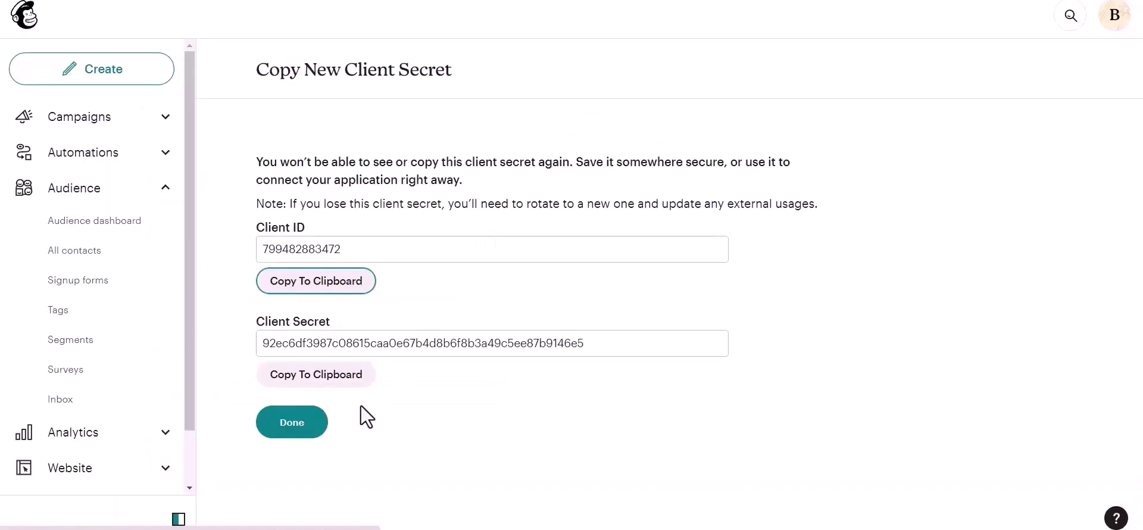
pyautogui.click(311, 384)
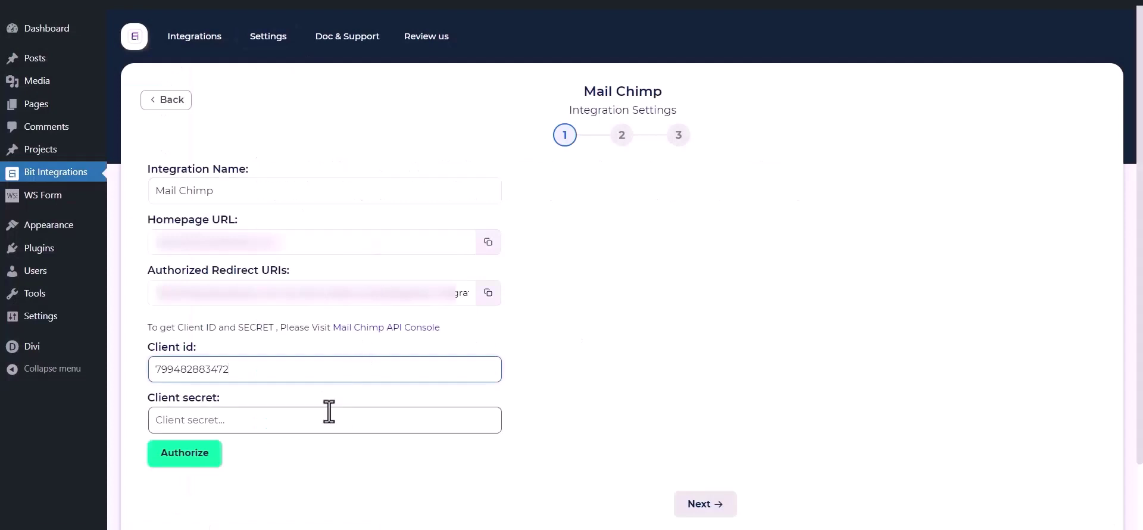
# Paste the Mailchimp client secret into the Client secret field.
pyautogui.click(311, 420)
pyautogui.hotkey('ctrl', 'v')
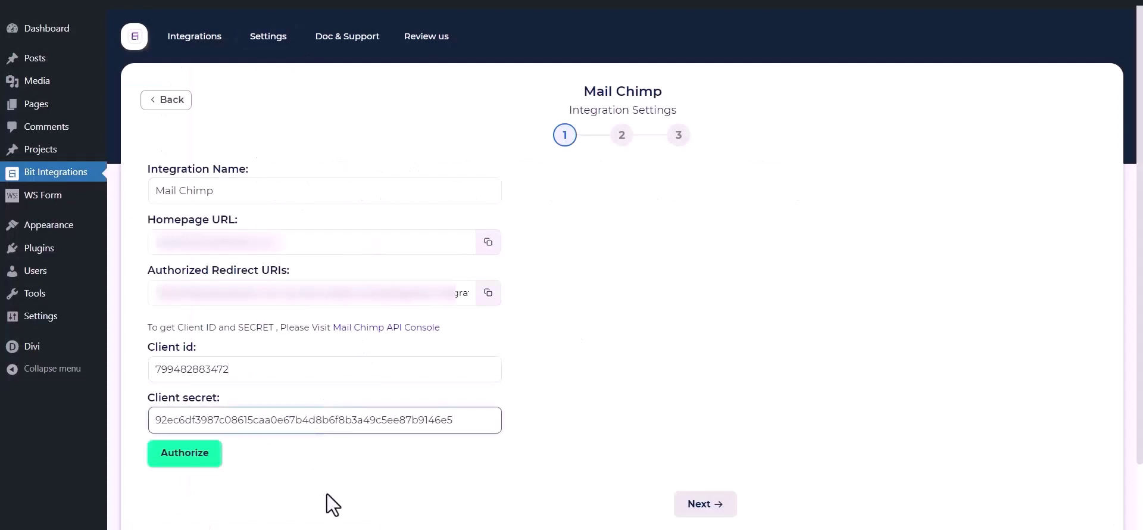
pyautogui.click(327, 494)
# Authorize the integration by logging in to Mailchimp and allowing access.
pyautogui.click(210, 462)
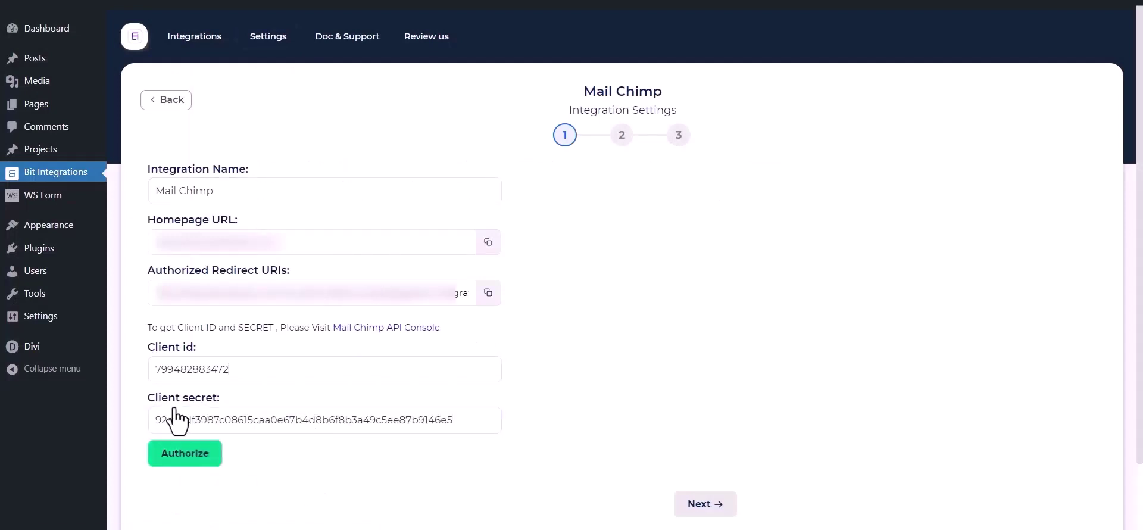
pyautogui.click(87, 418)
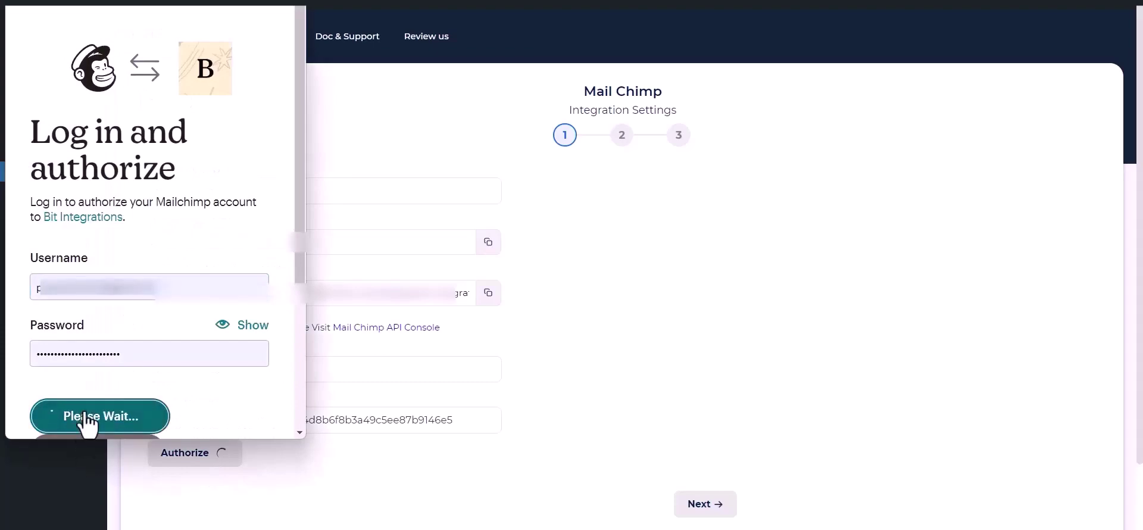
pyautogui.scroll(-5, 161, 321)
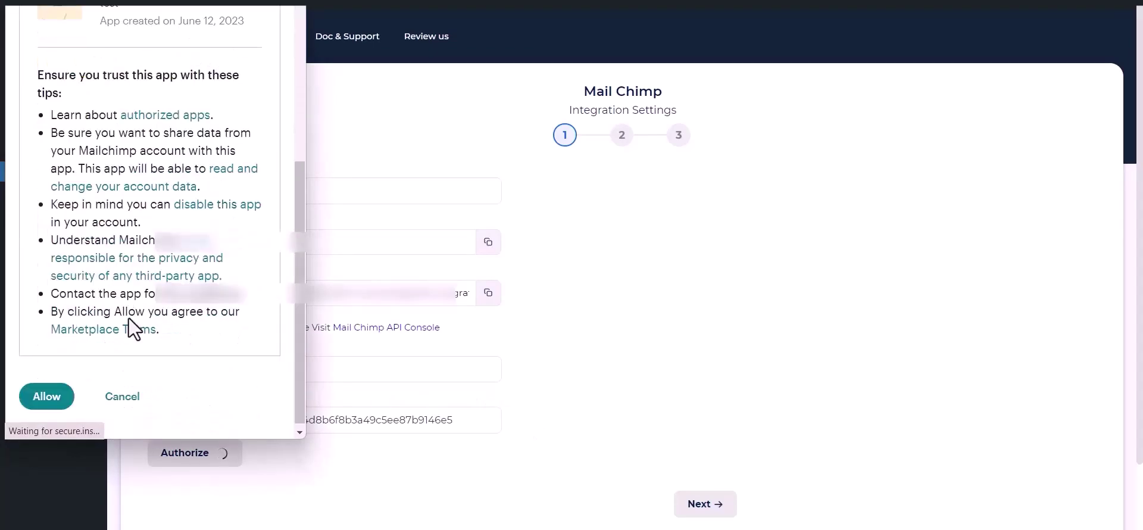
pyautogui.click(37, 393)
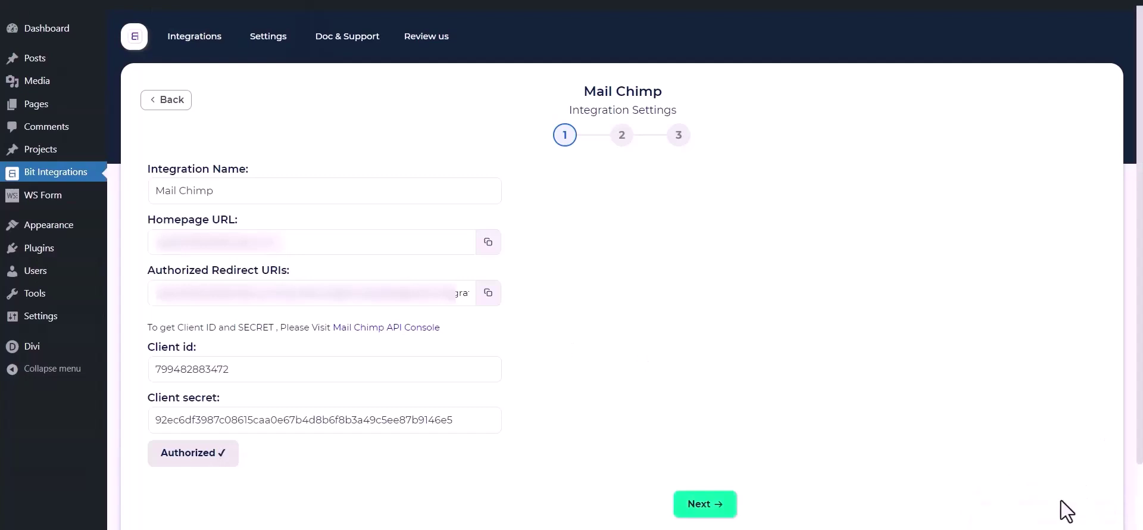
# Choose the Bit Integrations audience and add tags Tag - 1, Tag - 2 and Tag - 3.
pyautogui.click(715, 506)
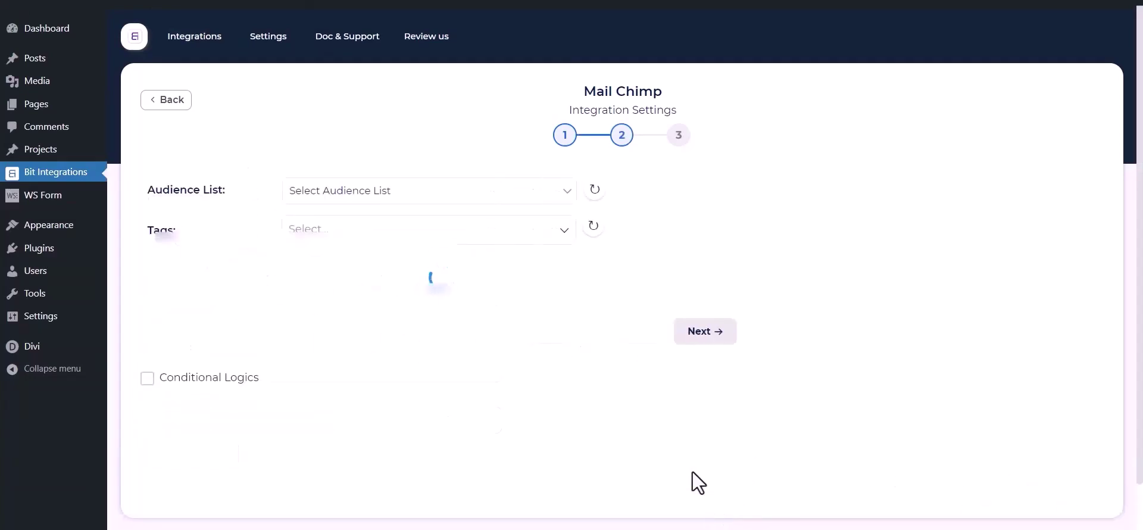
pyautogui.click(369, 192)
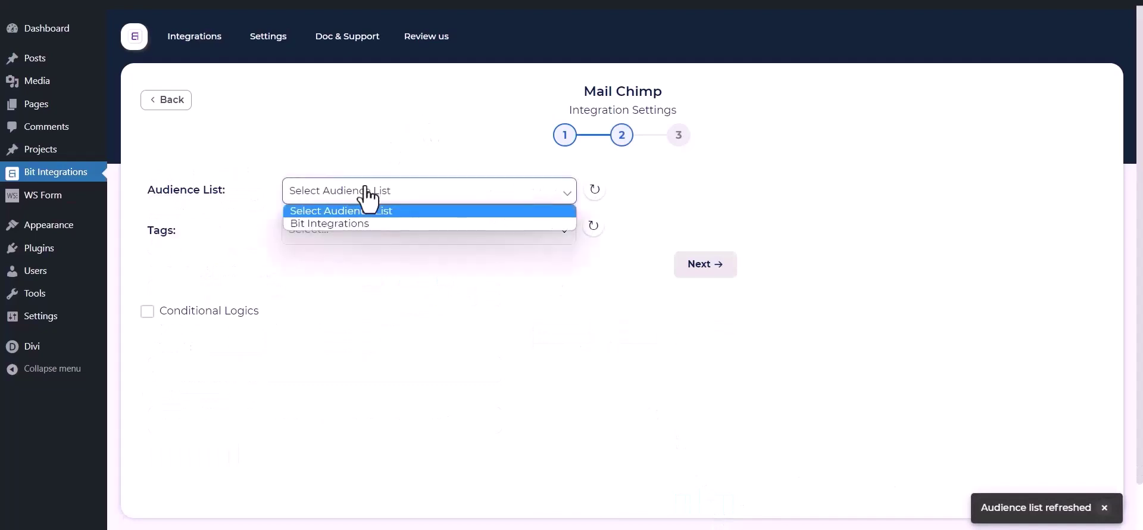
pyautogui.click(344, 226)
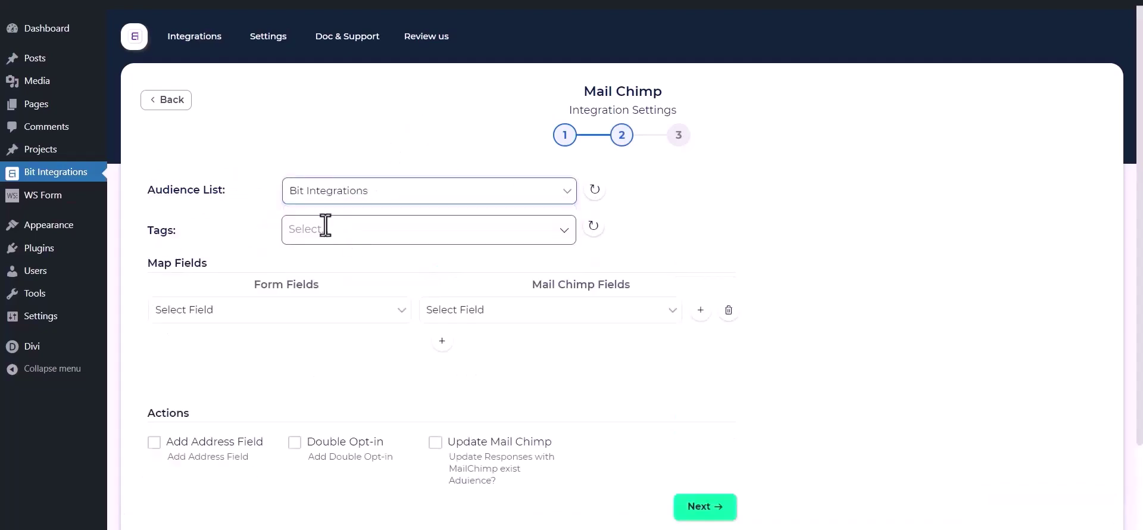
pyautogui.click(369, 229)
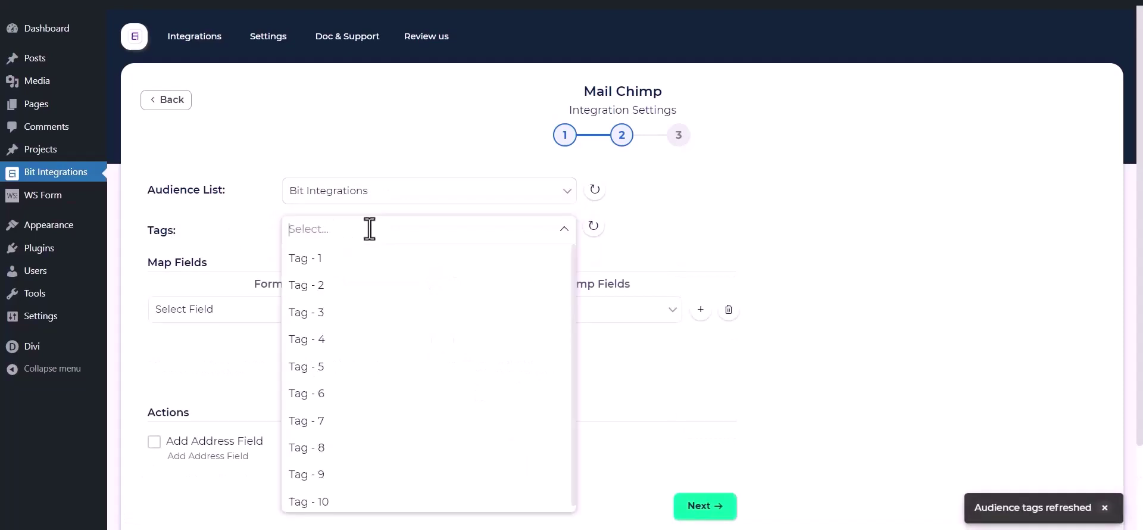
pyautogui.click(328, 259)
pyautogui.click(326, 288)
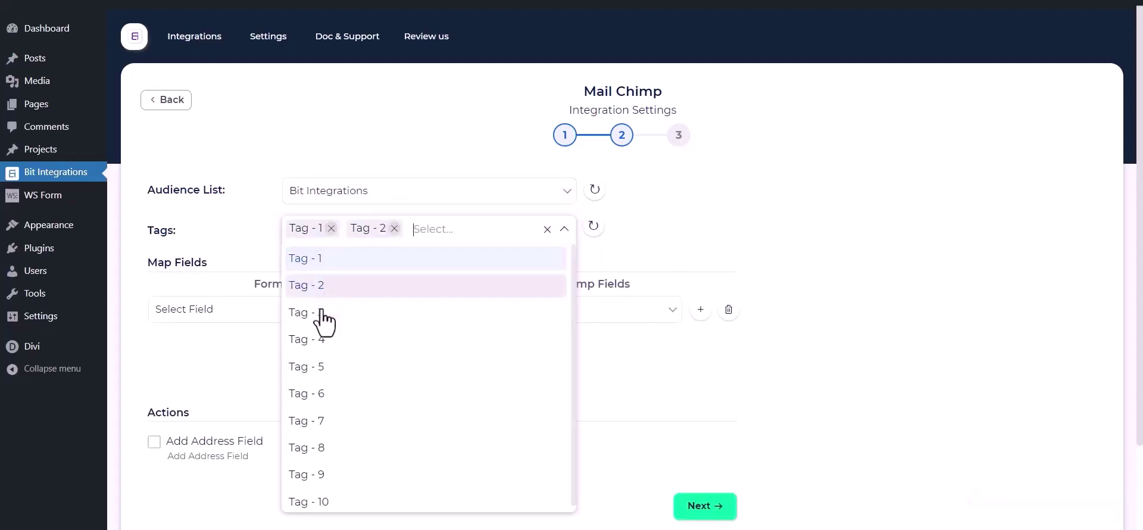
pyautogui.click(321, 311)
pyautogui.click(220, 223)
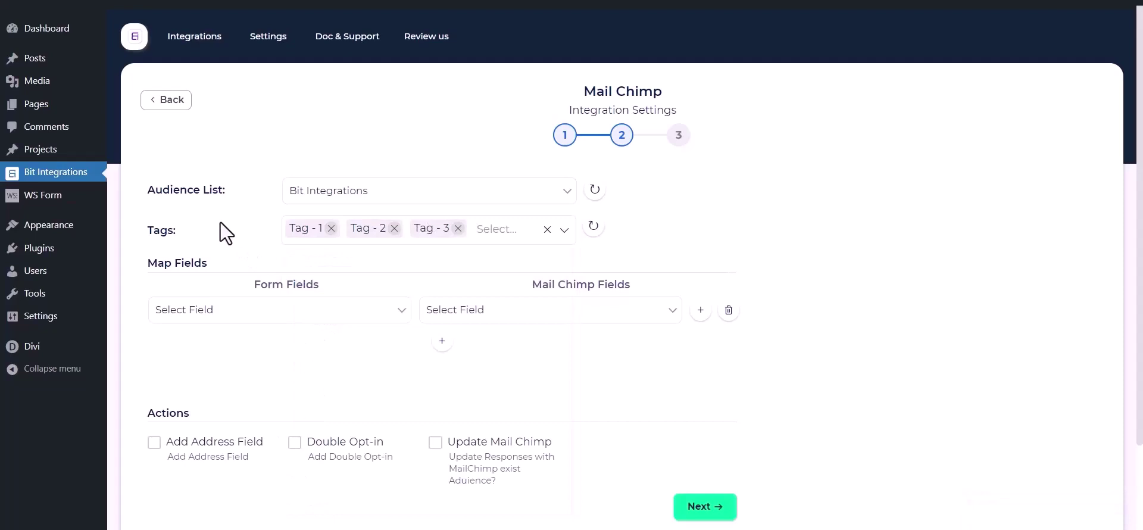
# Map the form's First Name and Email fields to Mailchimp's First Name and Email.
pyautogui.scroll(-1, 220, 223)
pyautogui.click(253, 243)
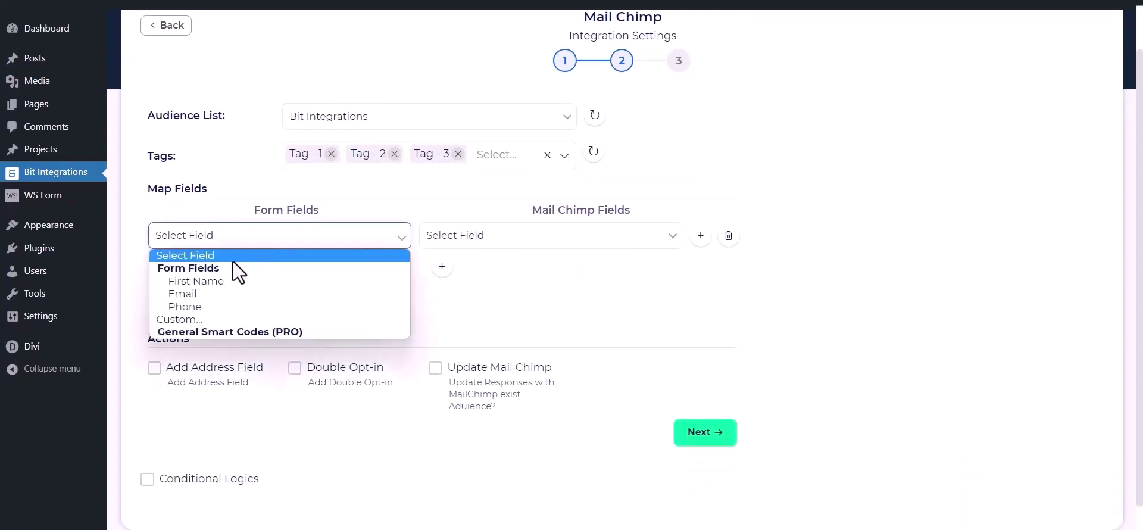
pyautogui.click(222, 284)
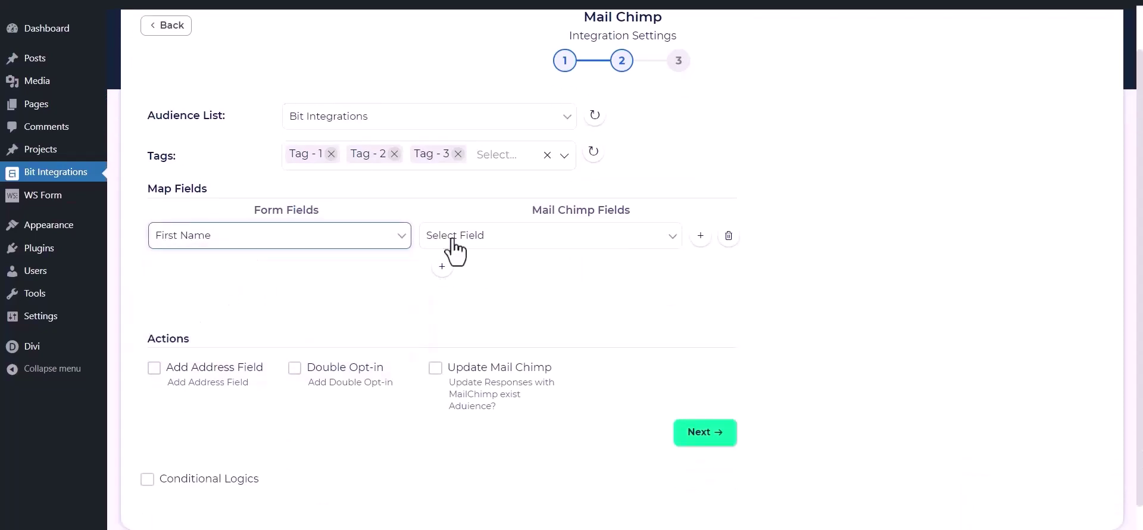
pyautogui.click(455, 241)
pyautogui.click(469, 281)
pyautogui.click(442, 266)
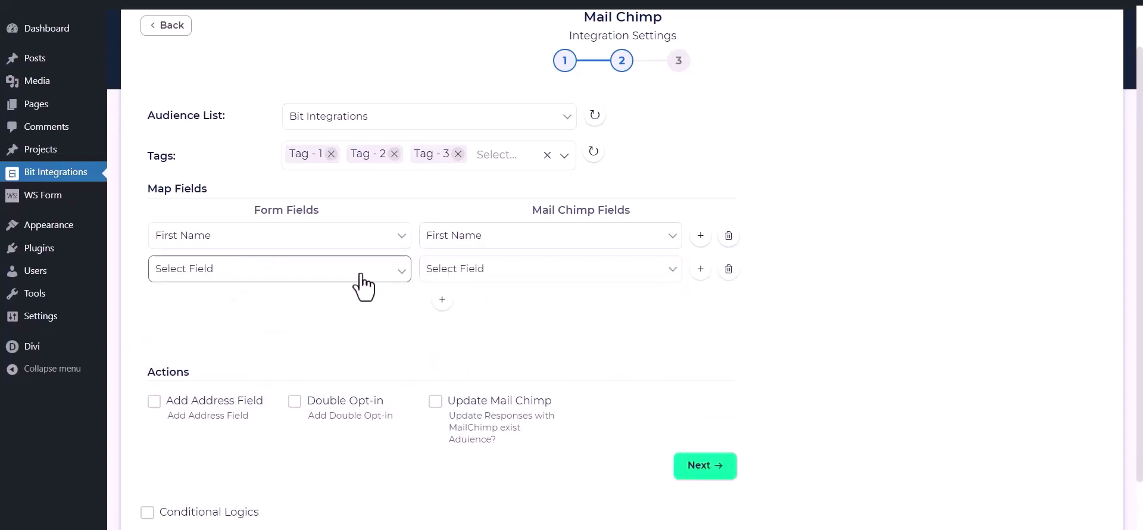
pyautogui.click(357, 271)
pyautogui.click(259, 330)
pyautogui.click(493, 271)
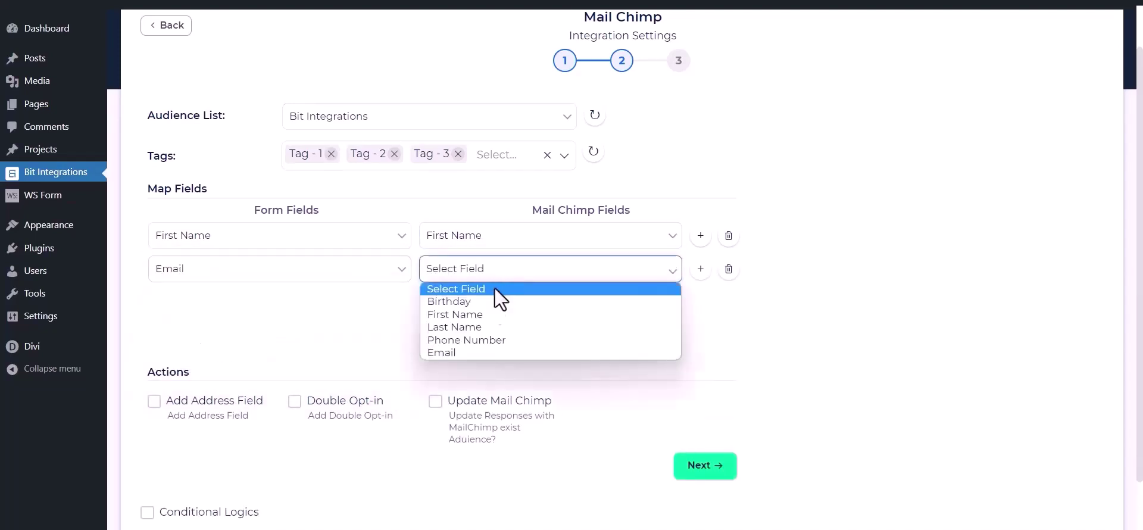
pyautogui.click(441, 352)
# Add a third mapping from the form's Phone field to Mailchimp's Phone Number.
pyautogui.click(442, 300)
pyautogui.click(374, 303)
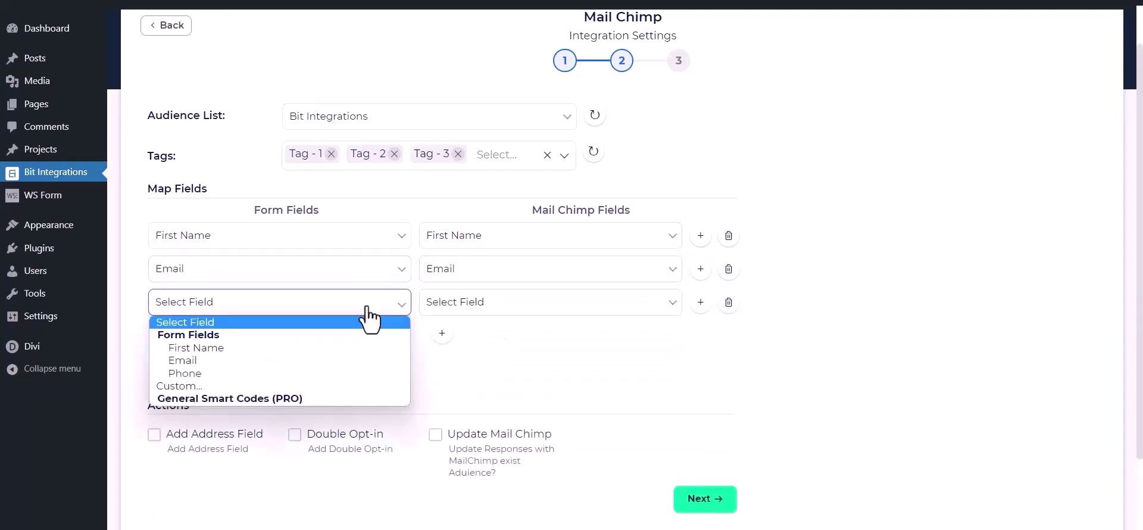
pyautogui.click(281, 373)
pyautogui.click(505, 309)
pyautogui.click(473, 373)
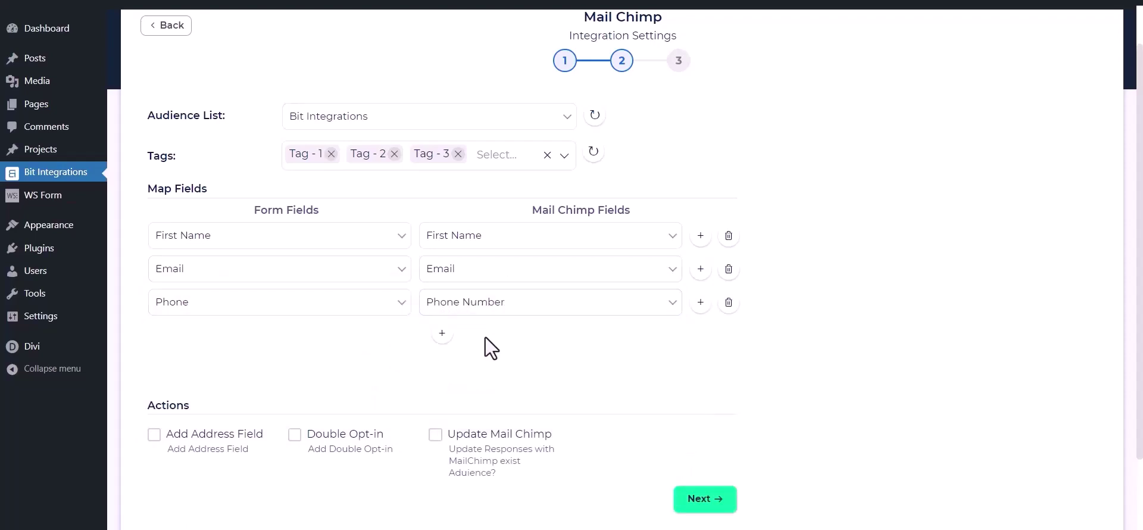
pyautogui.scroll(-2, 491, 333)
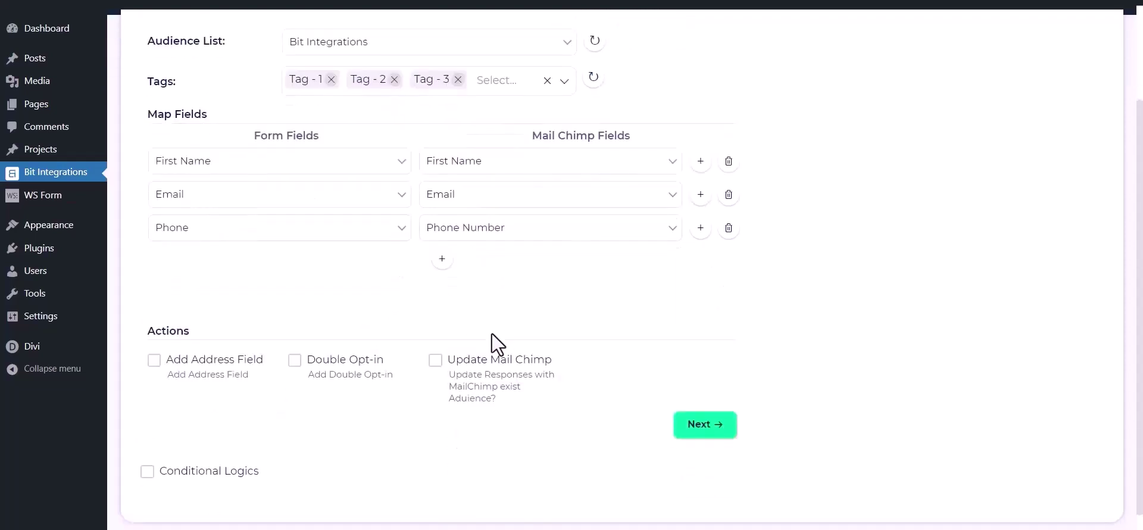
# Toggle Address Field, Double Opt-in, Update Mail Chimp and Conditional Logics on and back off.
pyautogui.click(153, 359)
pyautogui.scroll(-3, 153, 381)
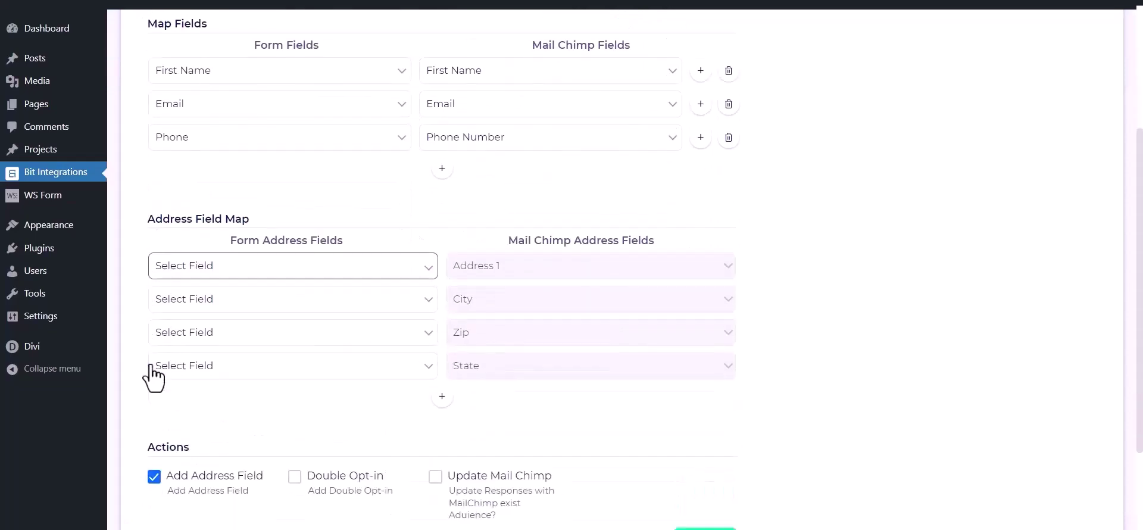
pyautogui.click(154, 414)
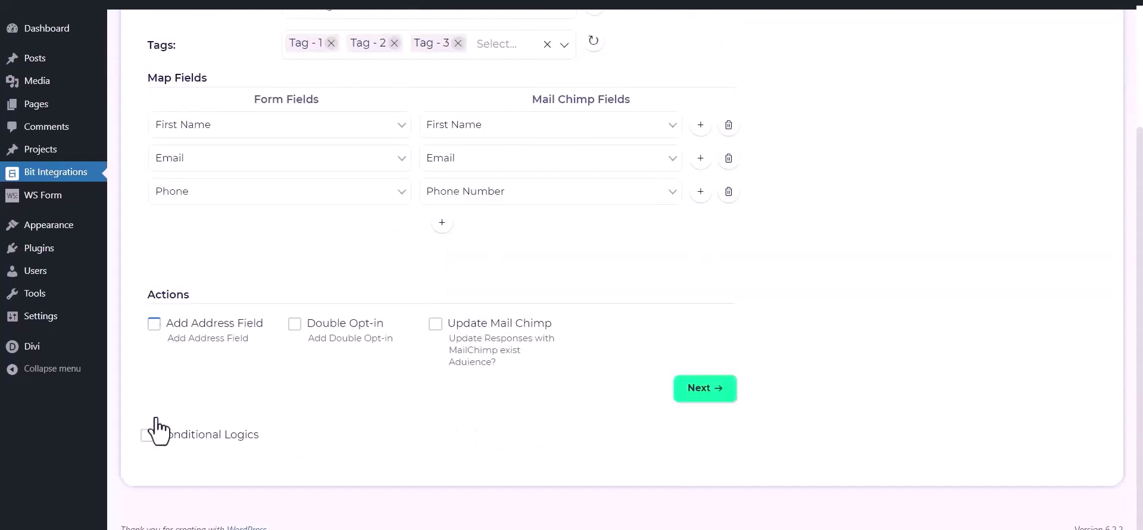
pyautogui.click(295, 325)
pyautogui.click(295, 327)
pyautogui.click(435, 326)
pyautogui.click(435, 325)
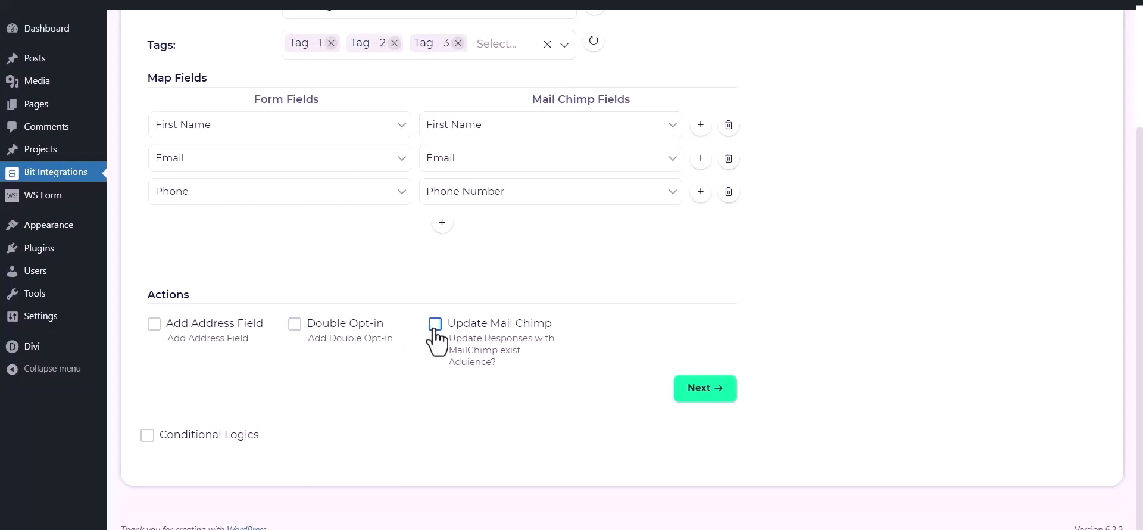
pyautogui.click(148, 435)
pyautogui.scroll(-1, 149, 417)
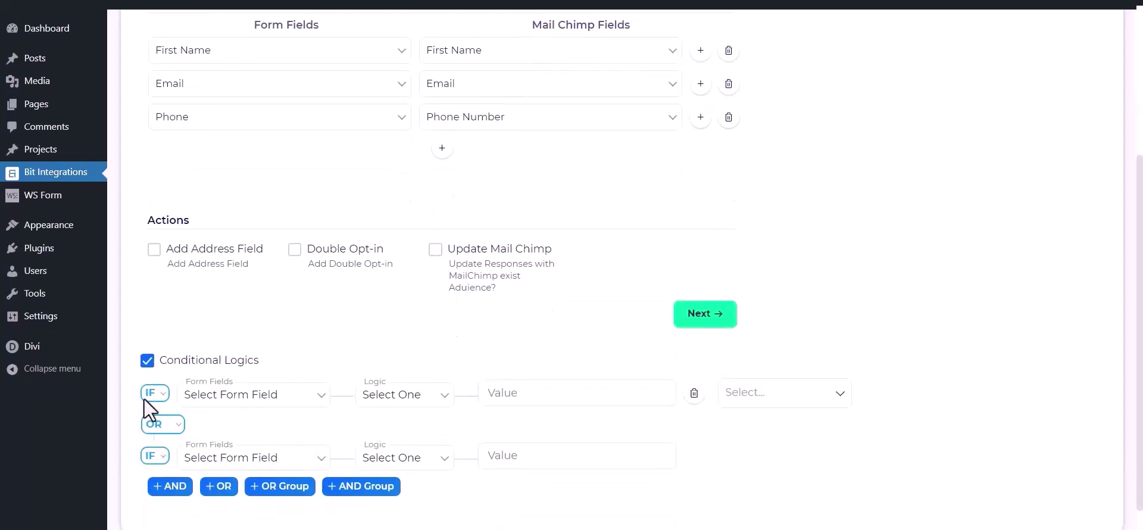
pyautogui.click(147, 361)
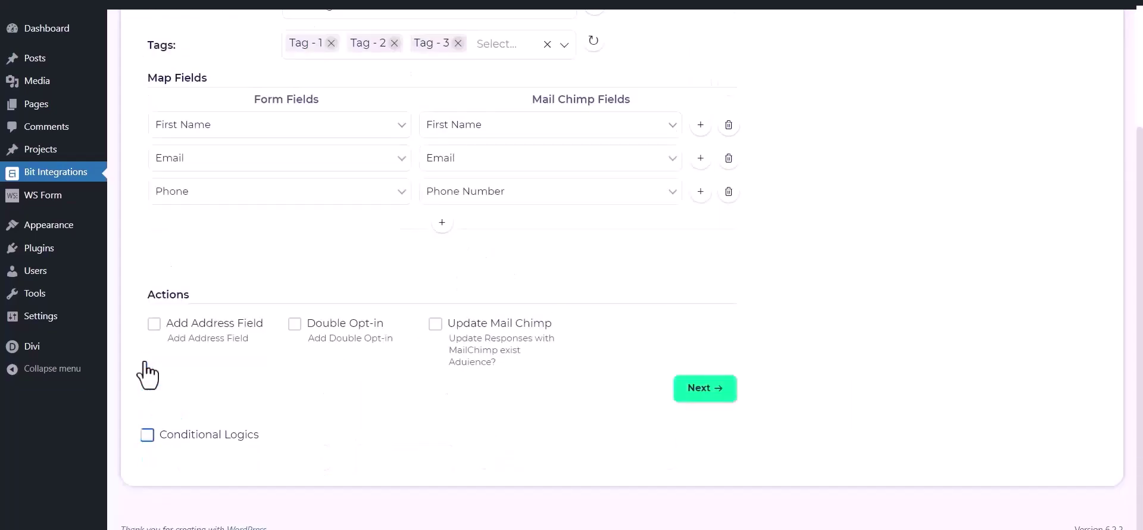
pyautogui.click(718, 387)
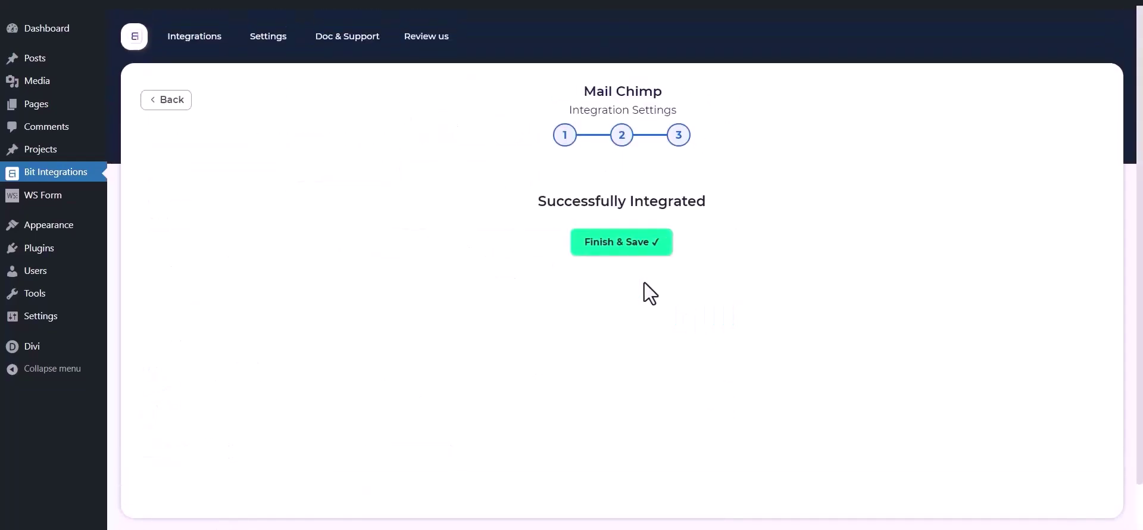
# Save the integration, then submit the Contact Us form with a test name, email and phone number.
pyautogui.click(616, 250)
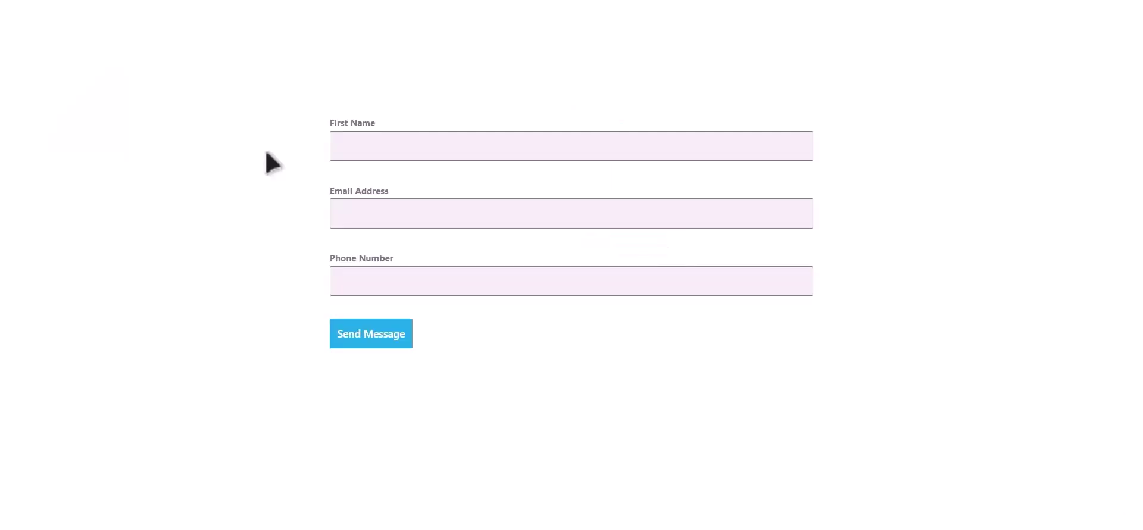
pyautogui.click(377, 151)
pyautogui.write('Bit Integrations')
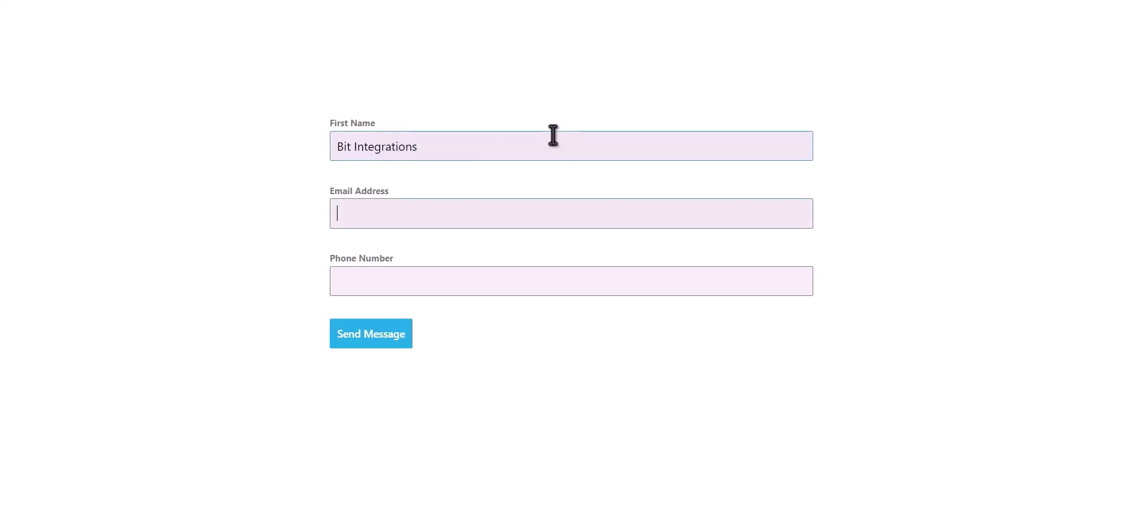
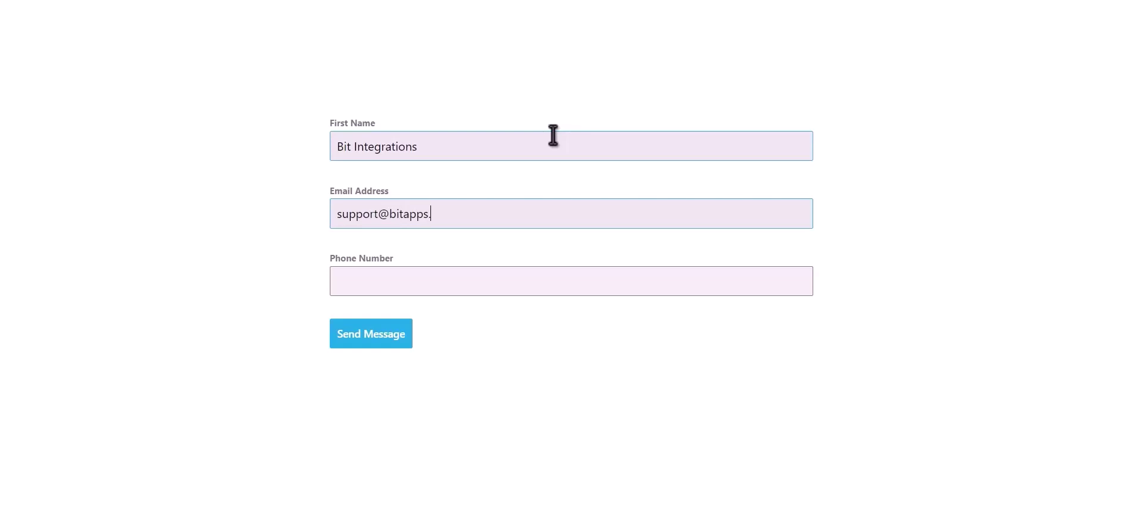
pyautogui.write('444555')
pyautogui.write('666')
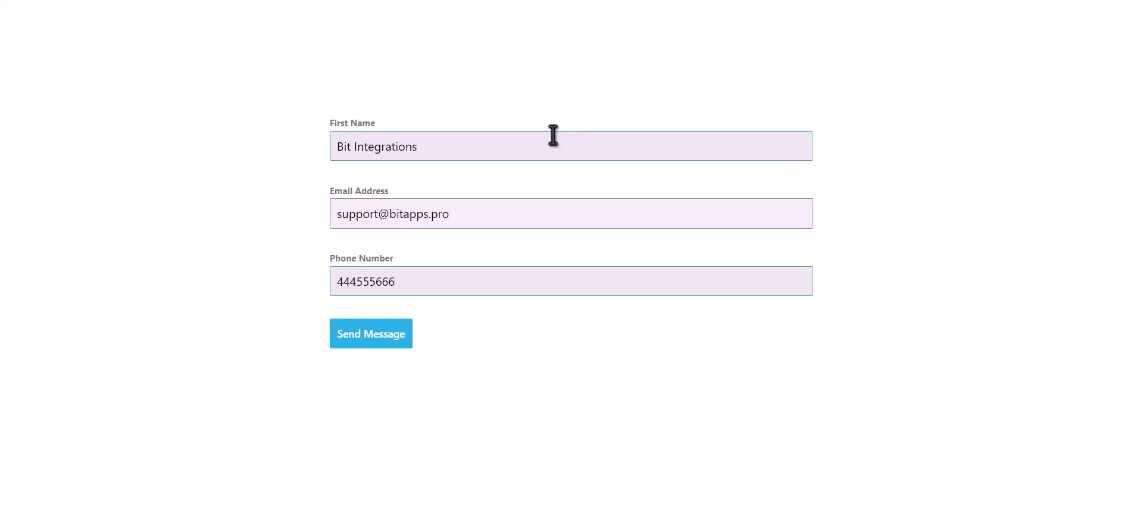
pyautogui.click(371, 335)
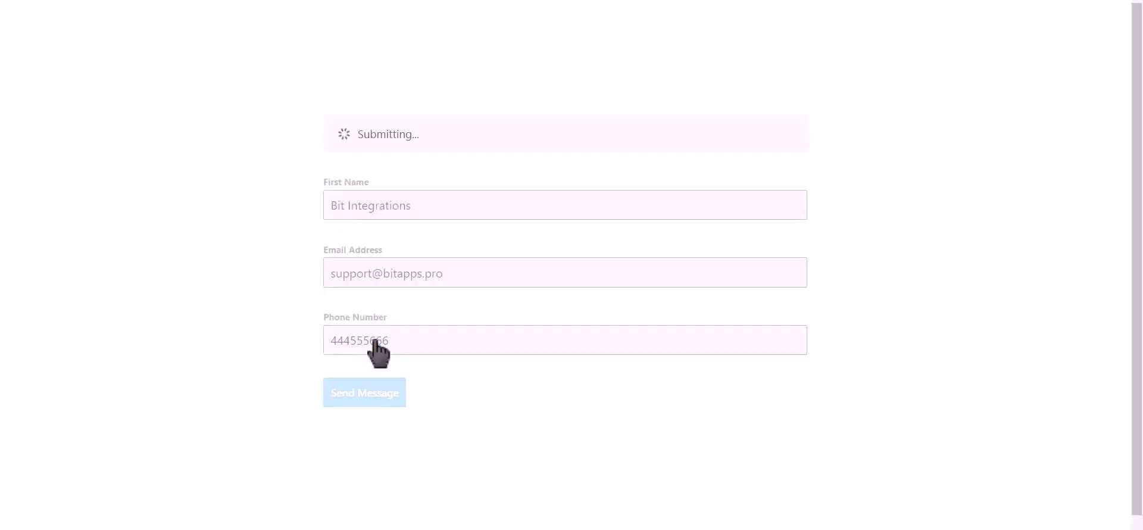